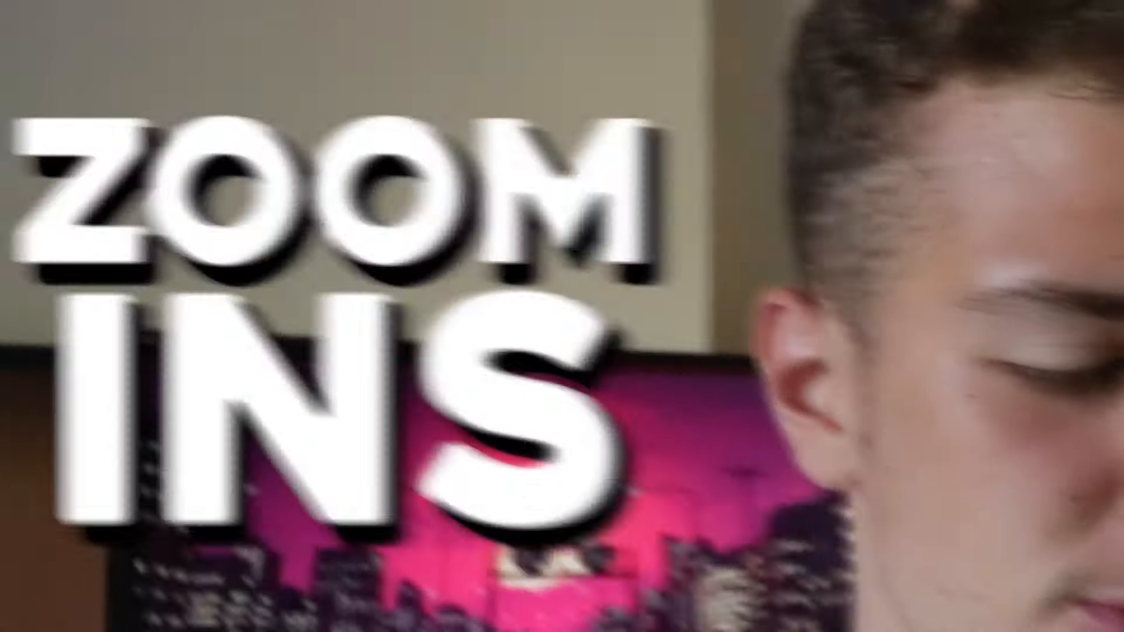
# Search the effects for "rapid" and apply the matching preset to the talking-head clip
pyautogui.write('rapid')
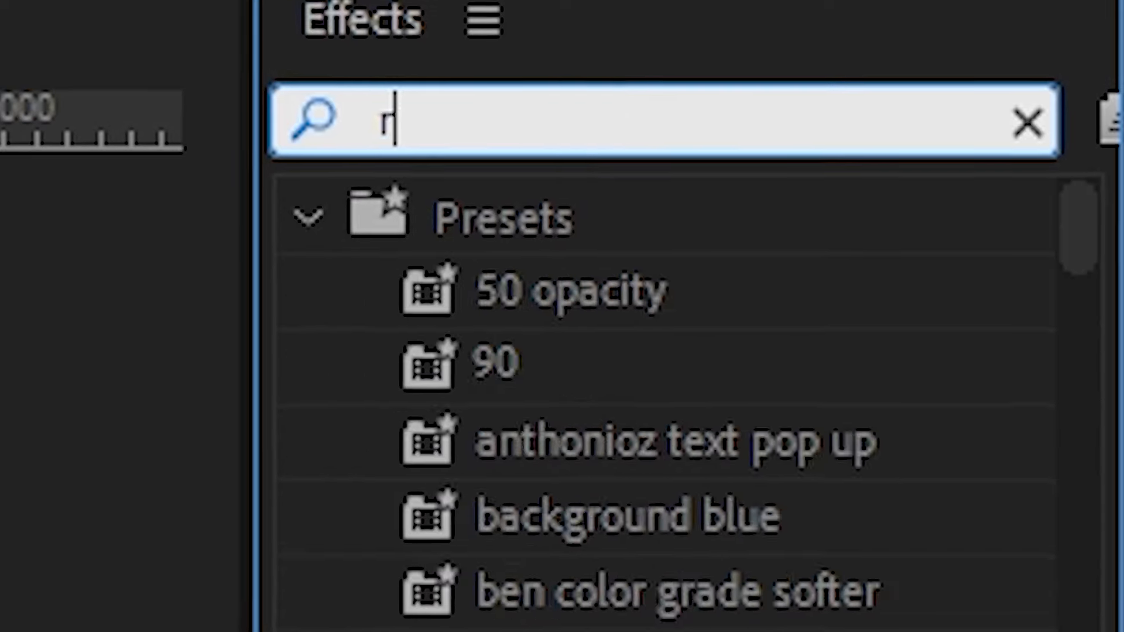
pyautogui.moveTo(869, 305); pyautogui.dragTo(580, 316)
pyautogui.moveTo(579, 316); pyautogui.dragTo(586, 468)
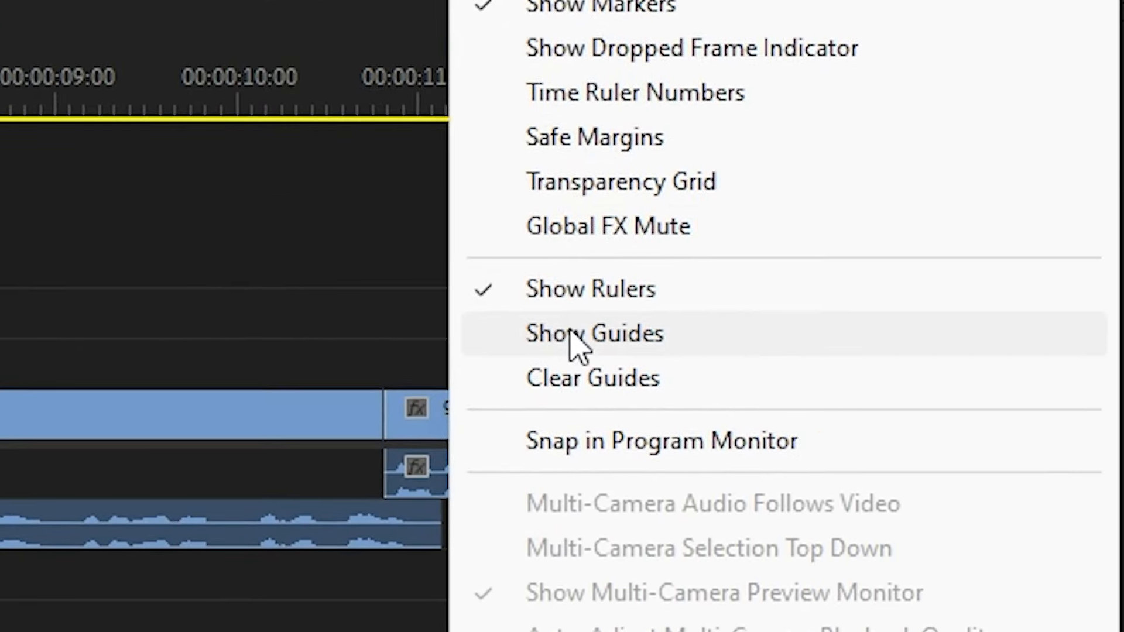
# Place a horizontal and a vertical guide across the program monitor's video preview
pyautogui.moveTo(557, 273); pyautogui.dragTo(557, 142)
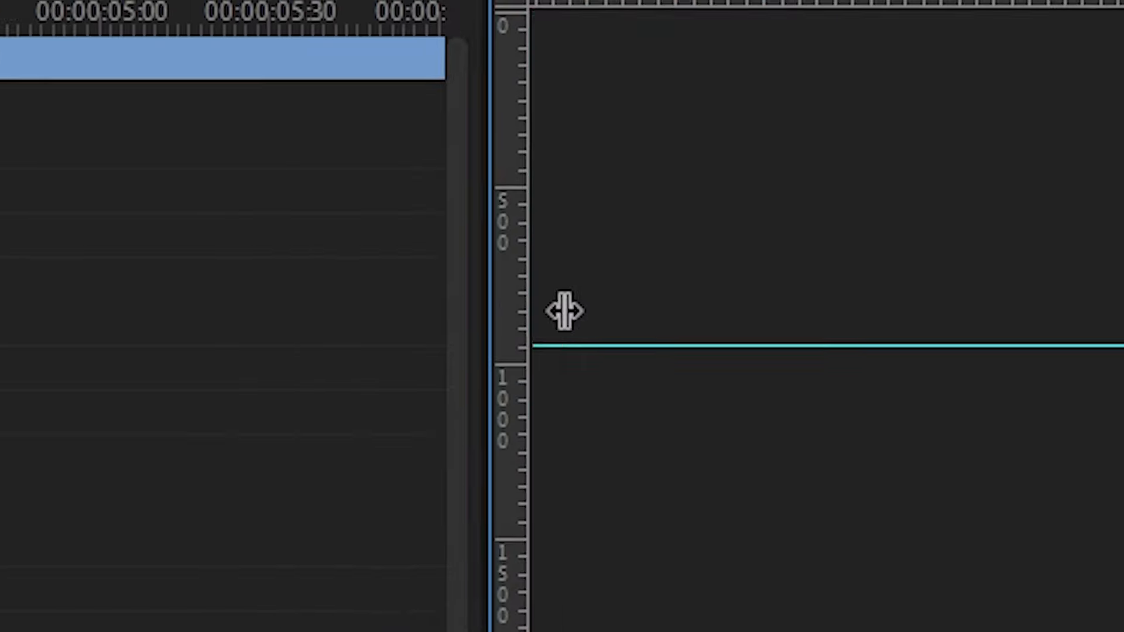
pyautogui.moveTo(564, 311); pyautogui.dragTo(585, 328)
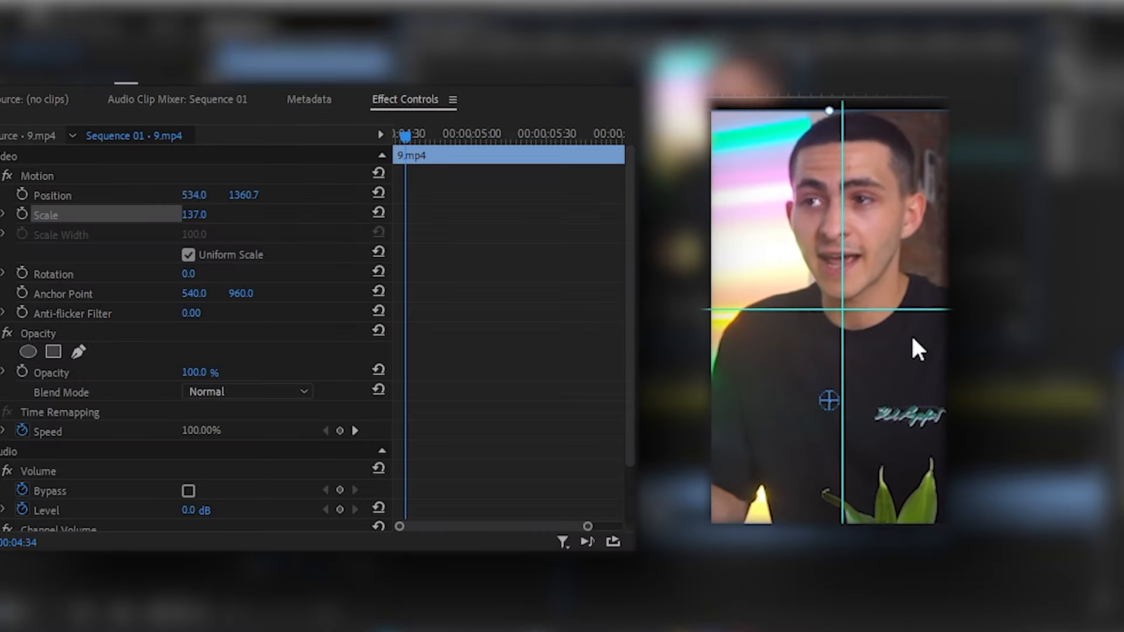
# Move the 9.mp4 clip up in the frame to position 534.0, 1283.0 and enable keyframing for Position
pyautogui.moveTo(912, 337); pyautogui.dragTo(913, 321)
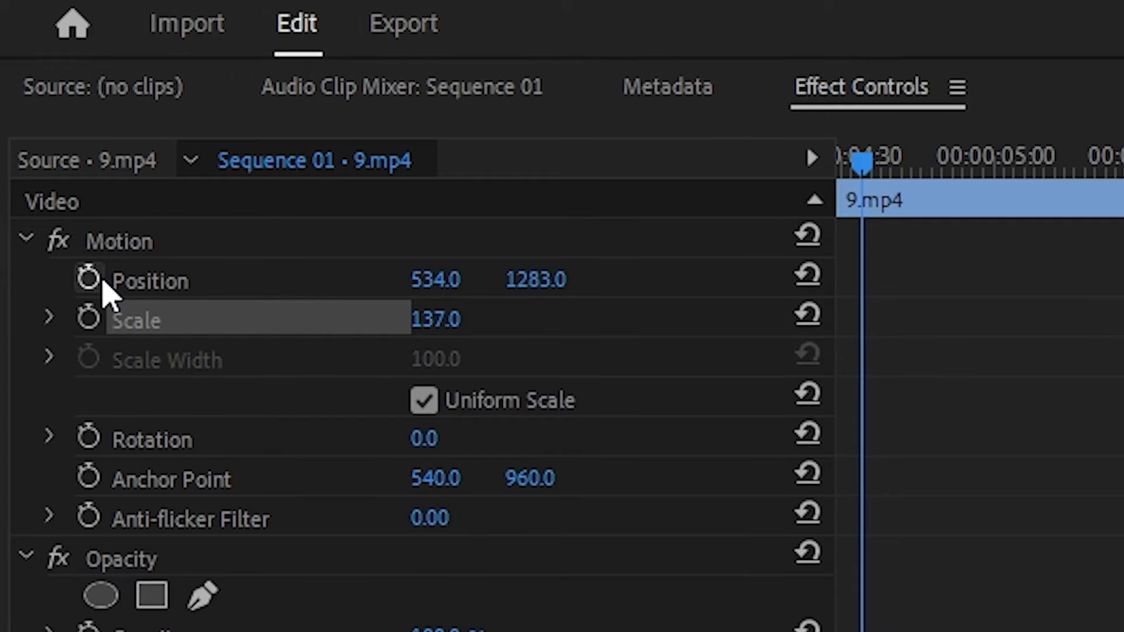
pyautogui.click(22, 195)
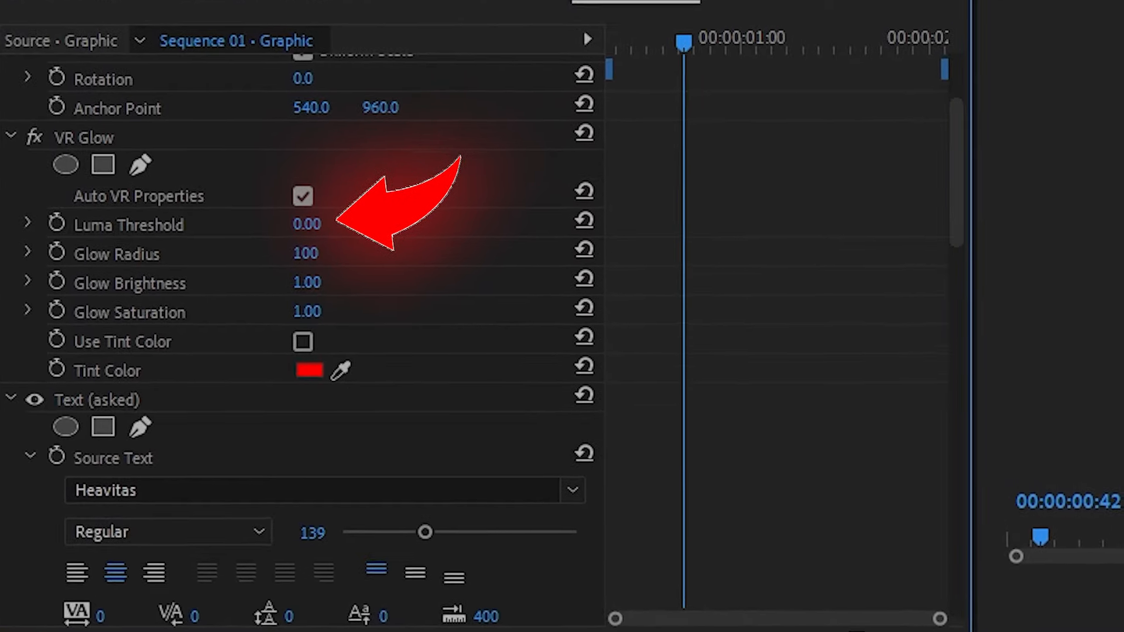
# Sample a tint color for the VR Glow effect on the "asked" text clip
pyautogui.click(340, 370)
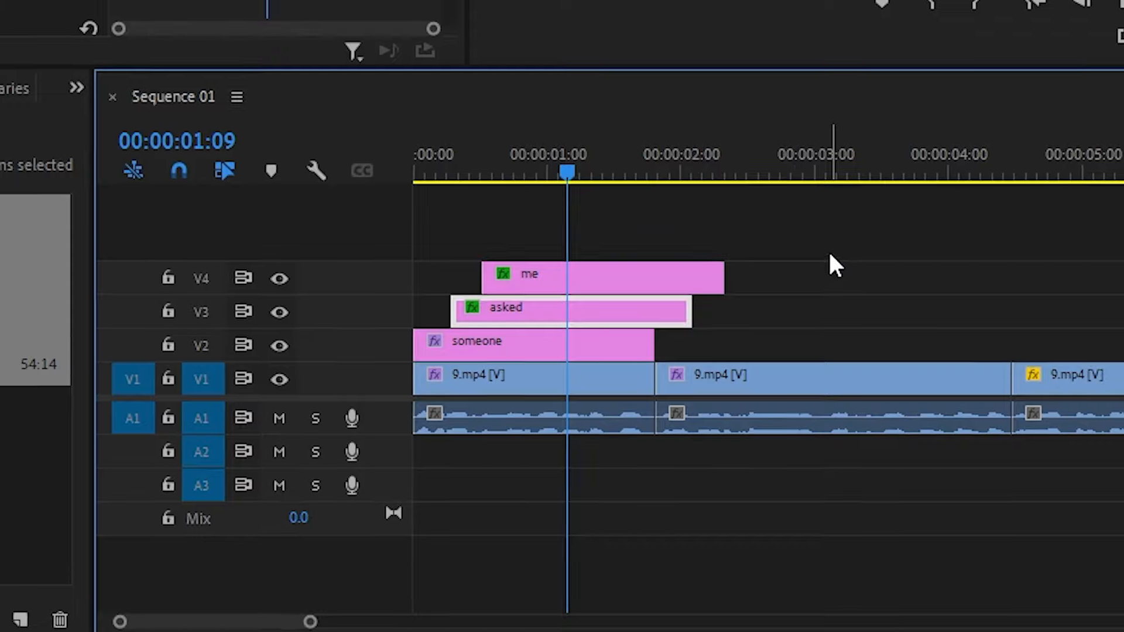
# Select the "someone", "asked" and "me" text clips and apply the 20_Move From Bottom preset to them
pyautogui.moveTo(828, 261); pyautogui.dragTo(561, 342)
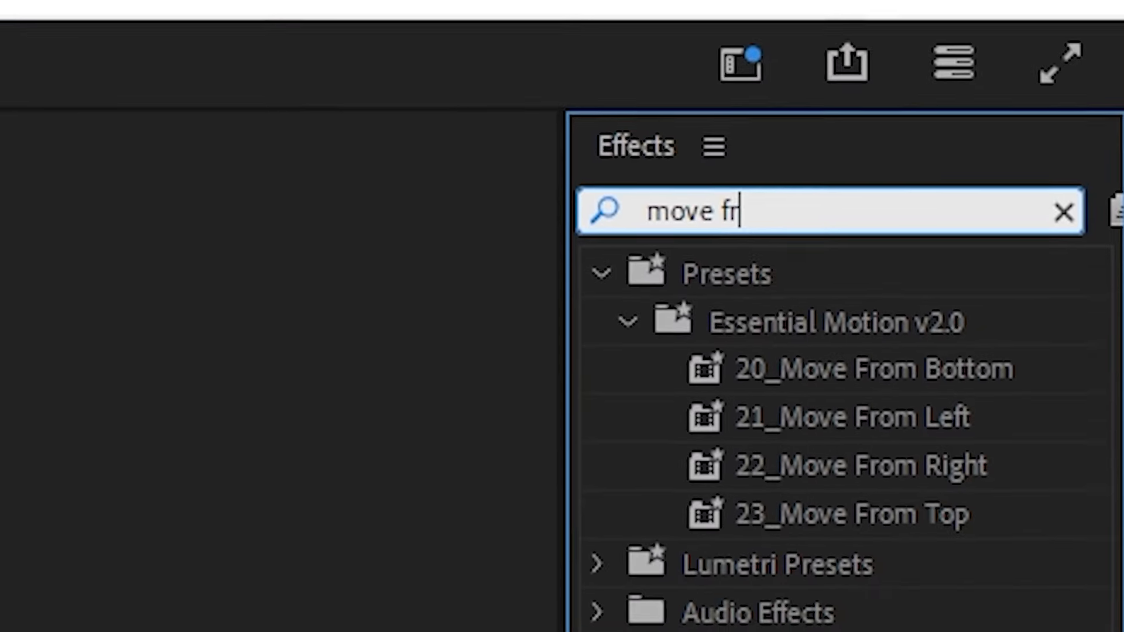
pyautogui.write('om botto')
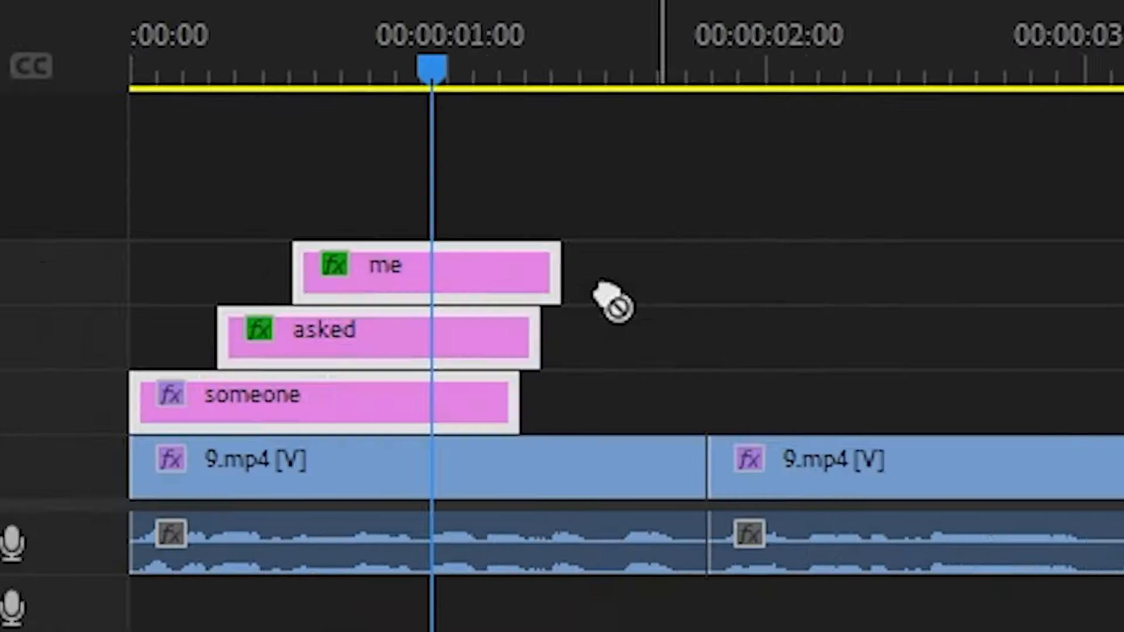
pyautogui.moveTo(611, 302); pyautogui.dragTo(367, 349)
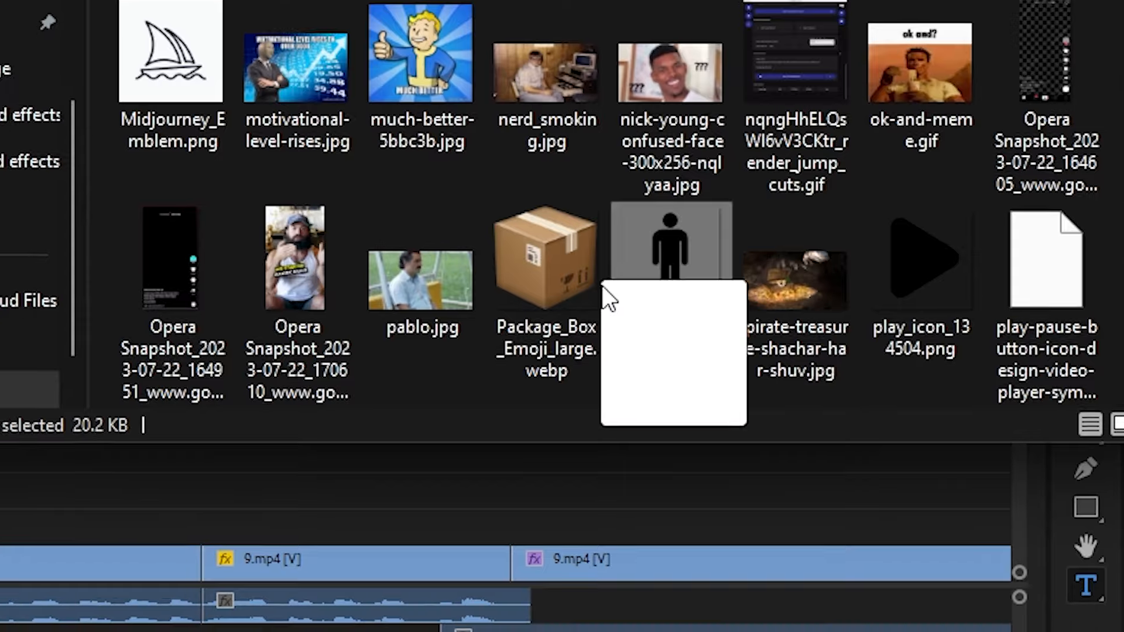
# Add the person icon image to the track above the "me" text clip and nest it
pyautogui.moveTo(603, 286); pyautogui.dragTo(606, 277)
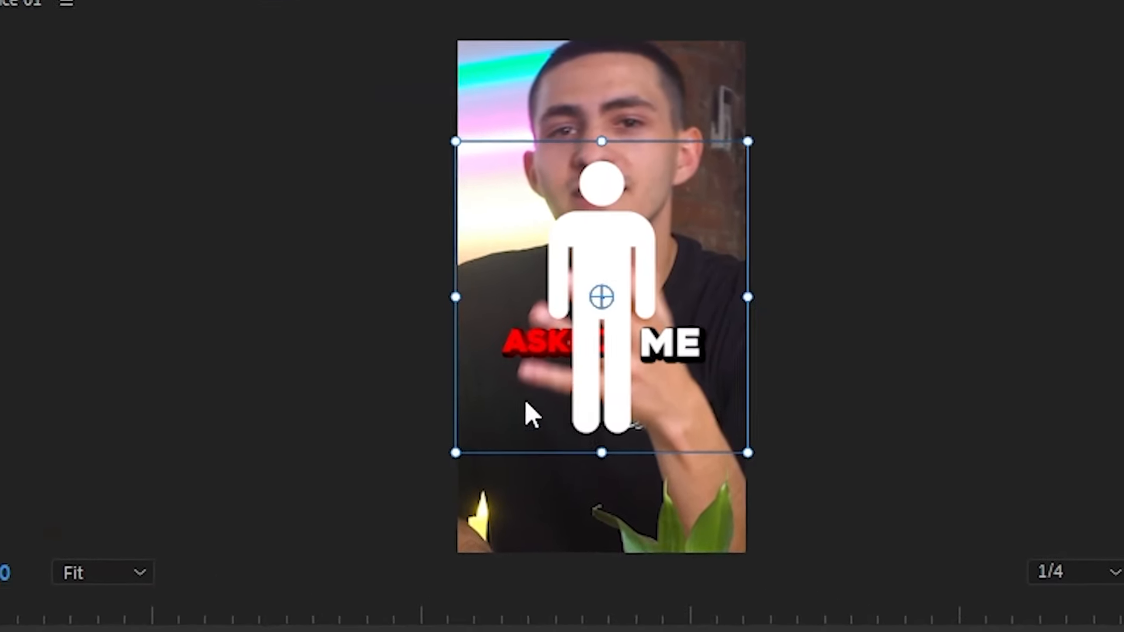
pyautogui.rightClick(607, 296)
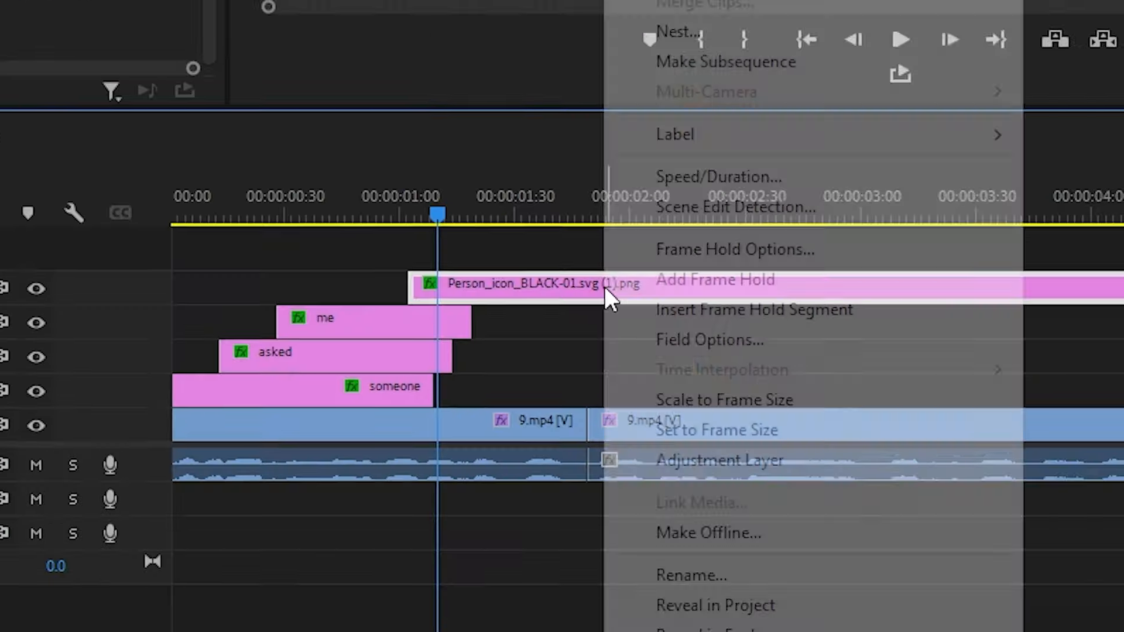
pyautogui.click(672, 30)
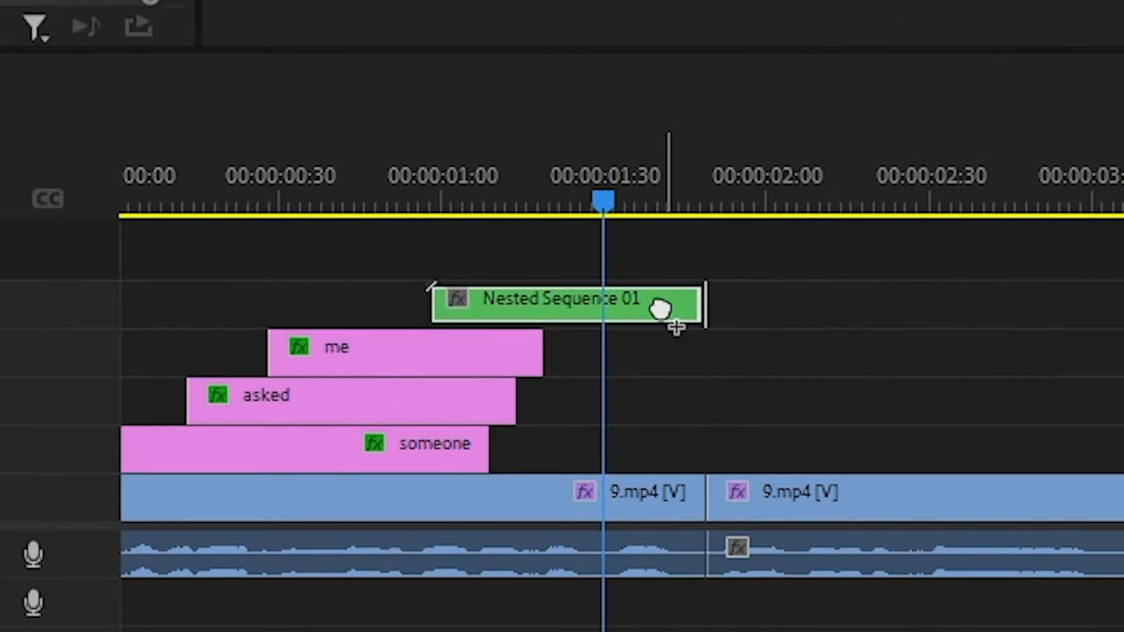
pyautogui.rightClick(515, 346)
pyautogui.click(602, 432)
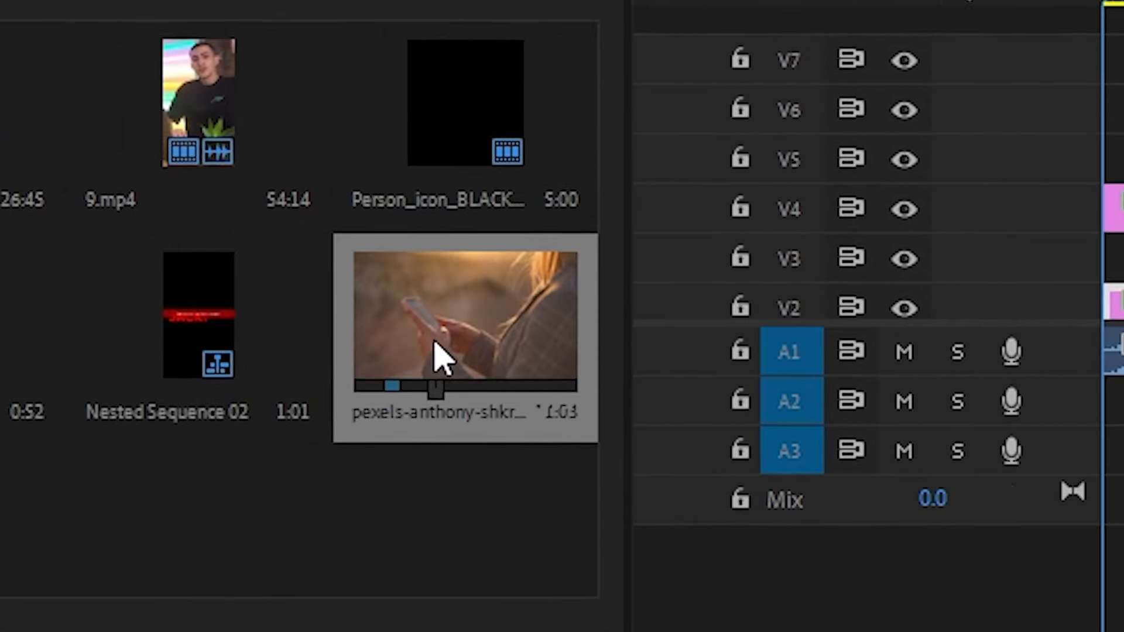
# Add the Pexels hand-with-phone footage at the sequence start and move it between the "someone" and "?" text clips
pyautogui.moveTo(440, 351); pyautogui.dragTo(562, 283)
pyautogui.click(707, 259)
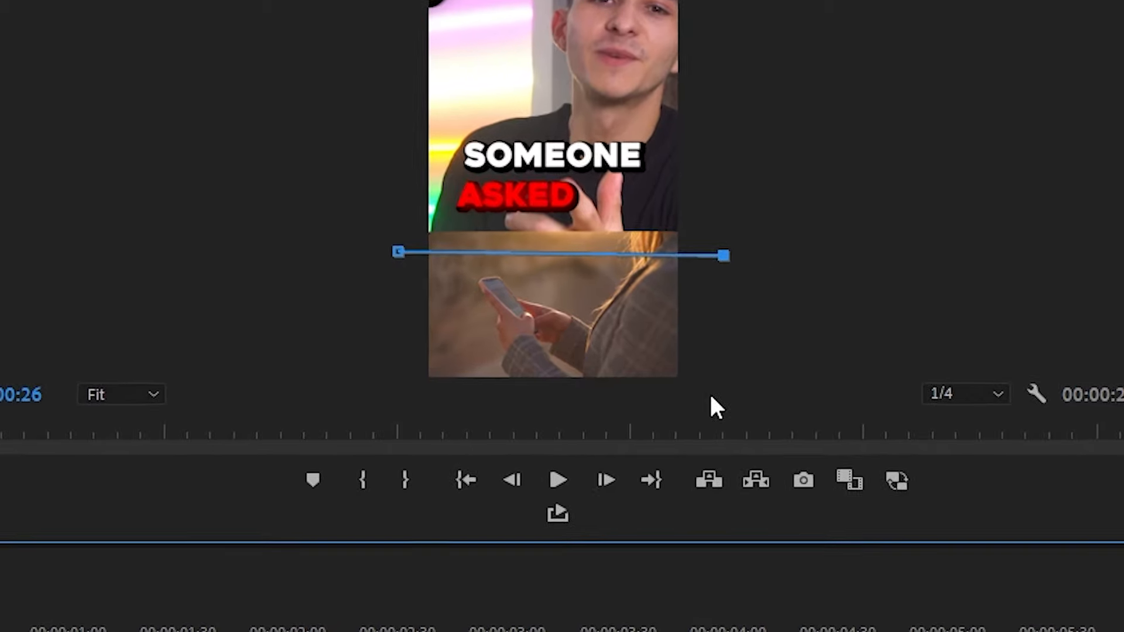
pyautogui.click(735, 349)
pyautogui.click(381, 363)
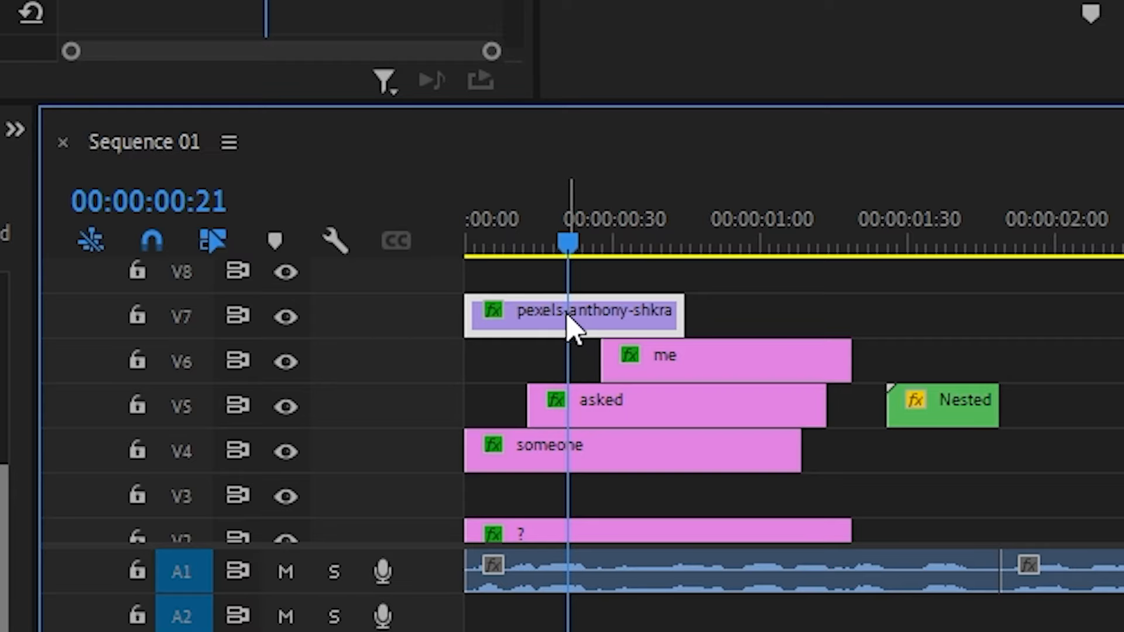
pyautogui.moveTo(567, 322); pyautogui.dragTo(537, 297)
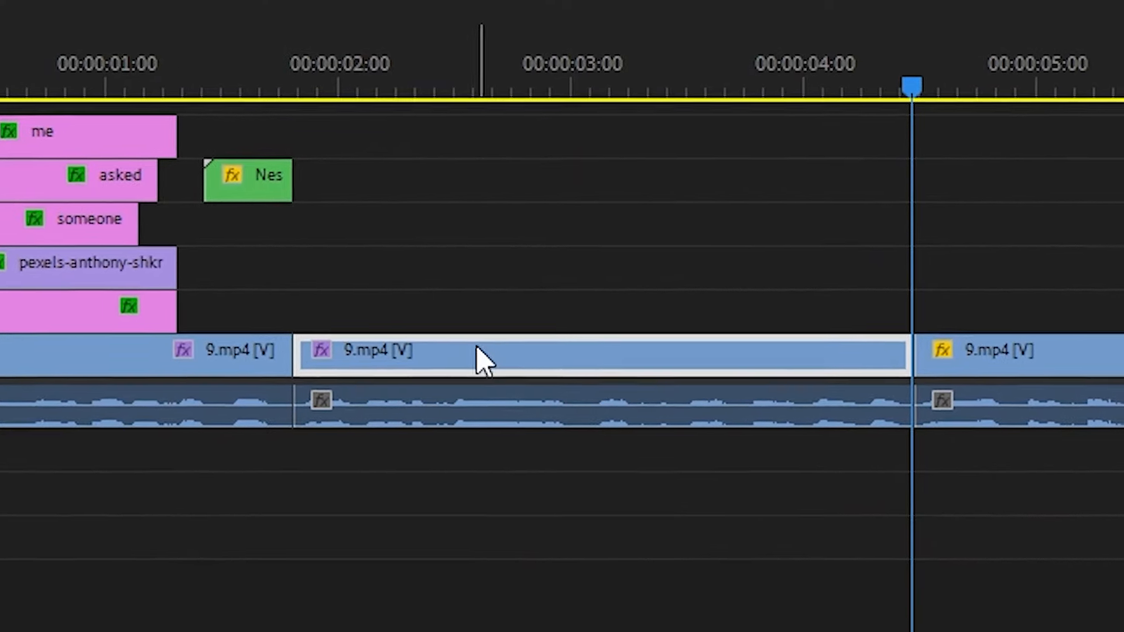
# Delete the second 9.mp4 video segment and place the dust and scratches overlay in its gap
pyautogui.press('Delete')
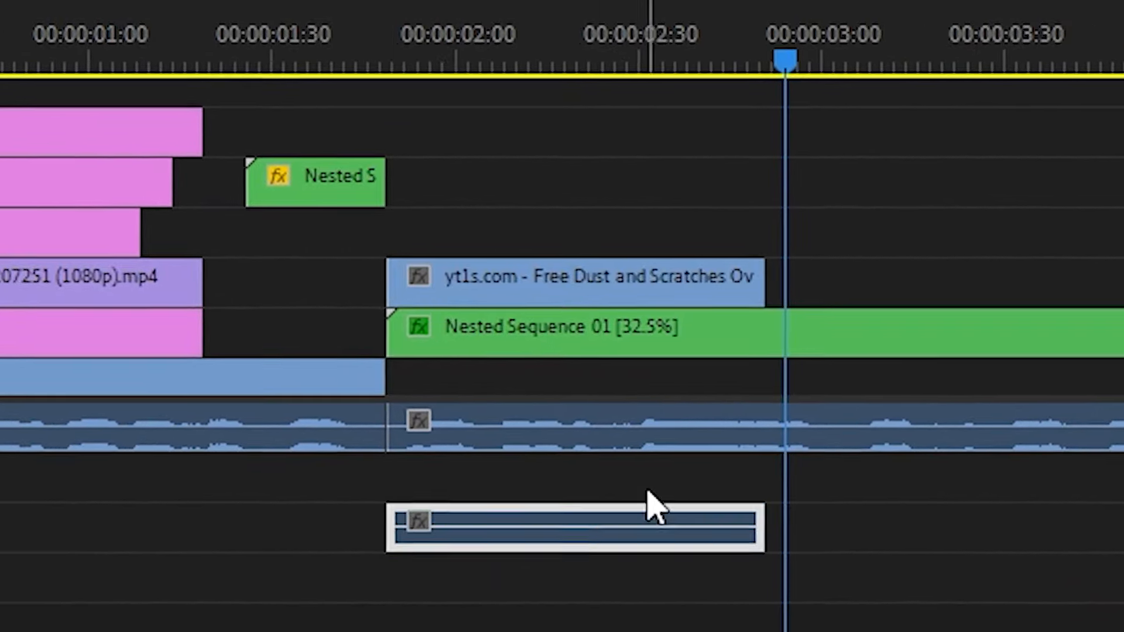
pyautogui.moveTo(648, 507); pyautogui.dragTo(648, 294)
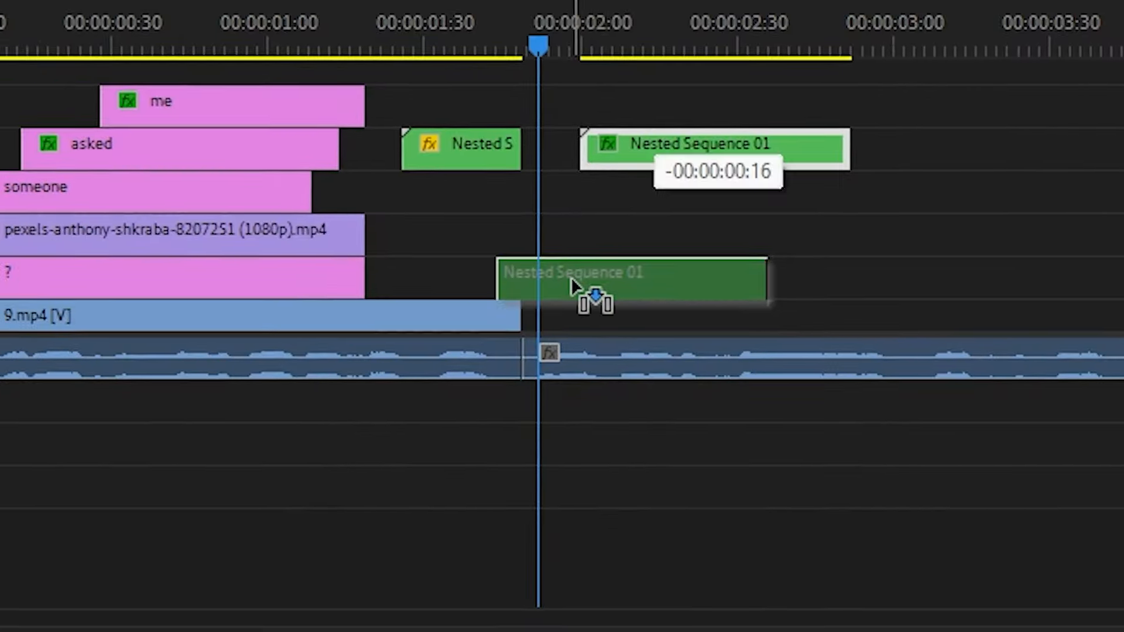
# Move Nested Sequence 01 to the end of the first 9.mp4 segment, on a track above the "build" text clip
pyautogui.moveTo(580, 286); pyautogui.dragTo(608, 281)
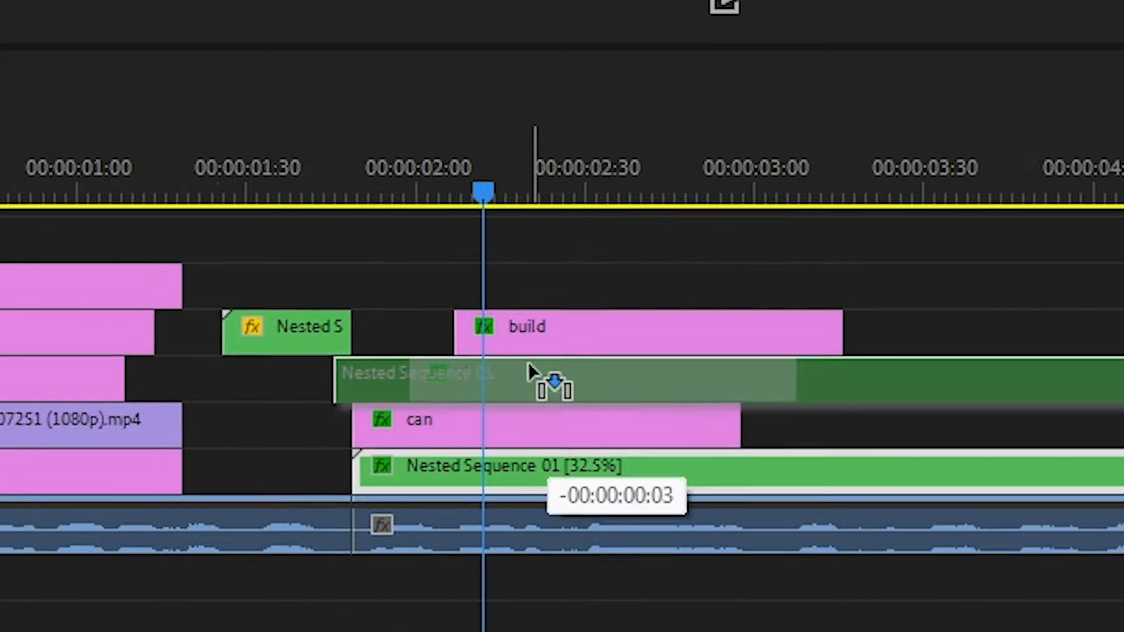
pyautogui.moveTo(542, 381); pyautogui.dragTo(544, 382)
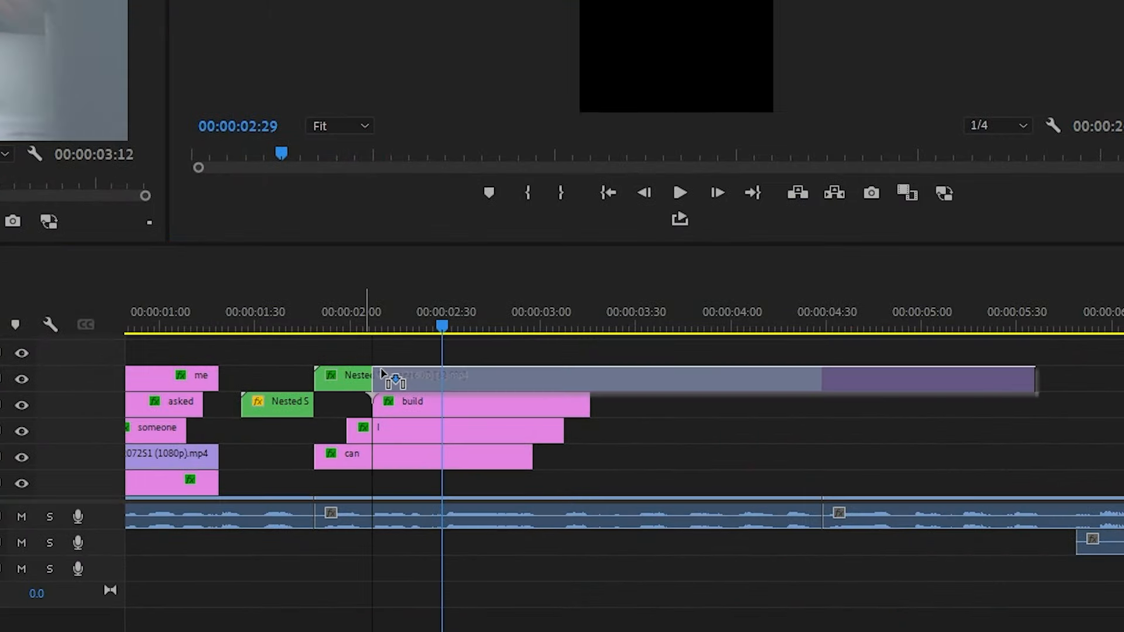
# Add the video (2160p) (1).mp4 footage to the timeline right after the nested sequence and "build" text
pyautogui.moveTo(384, 377)
pyautogui.mouseDown()
pyautogui.moveTo(365, 364)
pyautogui.moveTo(390, 359)
pyautogui.mouseUp()
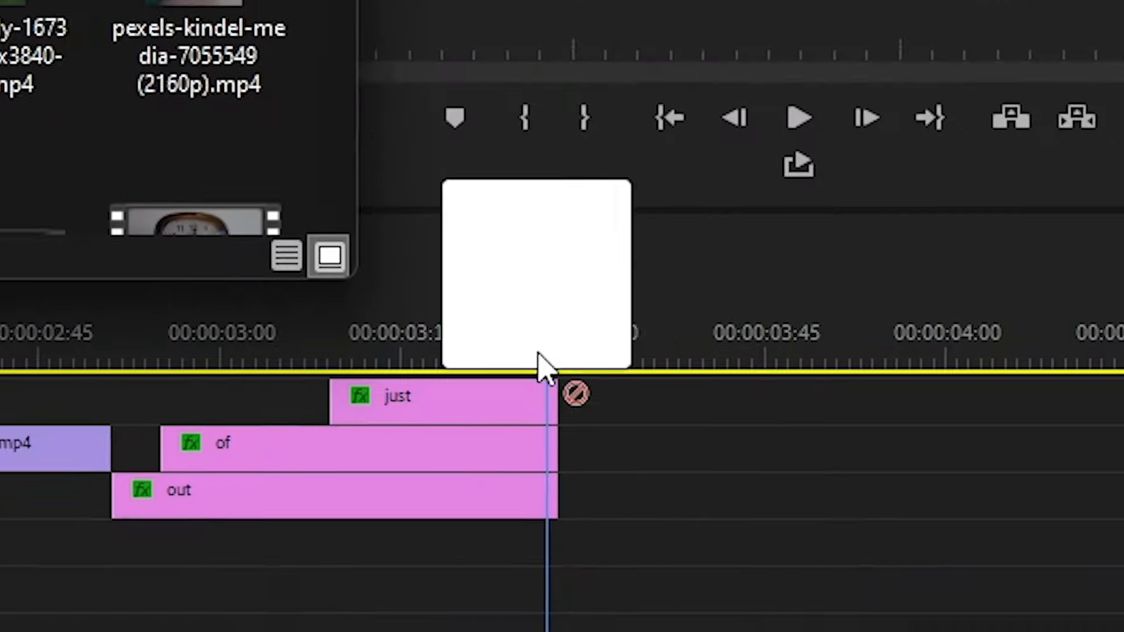
# Add the Pexels 946147 phone footage after the "just" text clip and scale it up to fill the vertical frame
pyautogui.moveTo(542, 364); pyautogui.dragTo(627, 363)
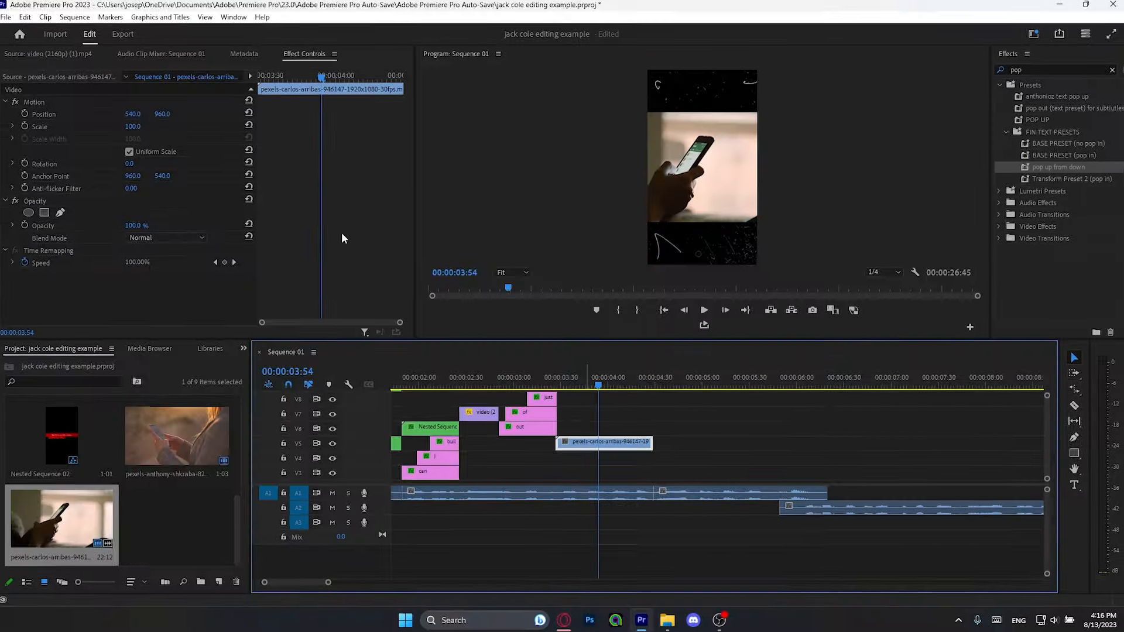
pyautogui.moveTo(133, 127); pyautogui.dragTo(169, 126)
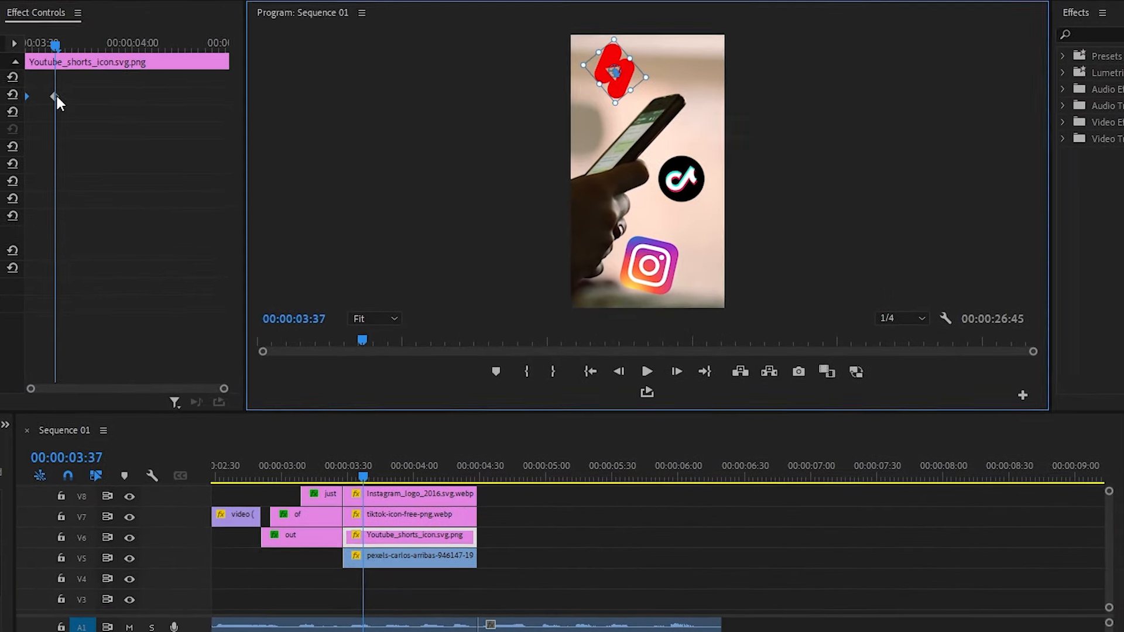
pyautogui.press('space')
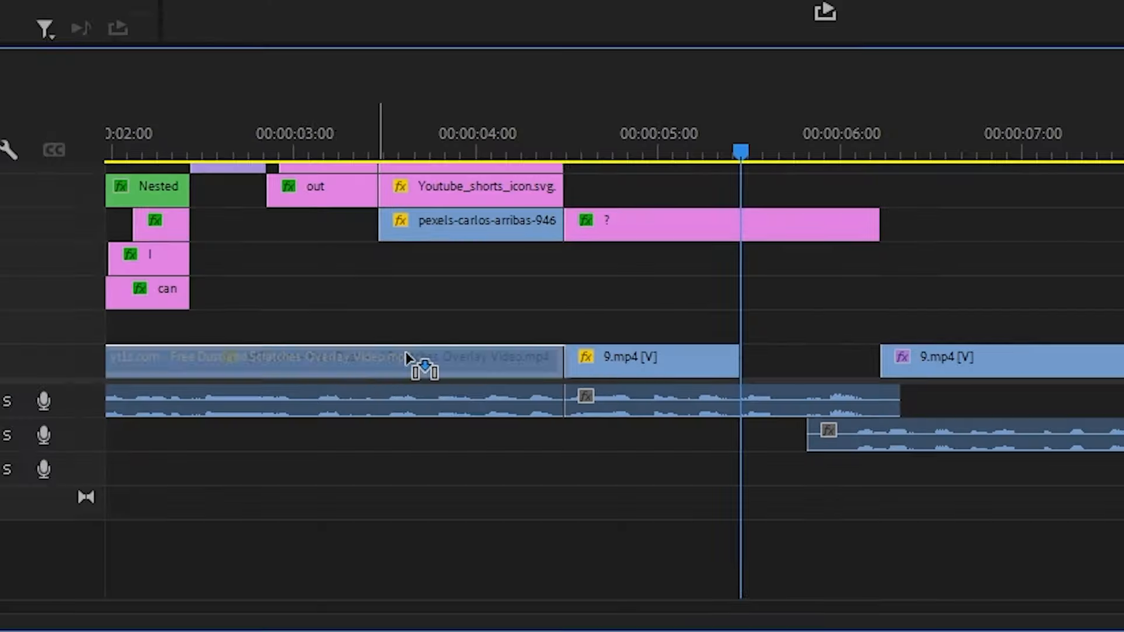
# Fill the gap between the 9.mp4 segments with a cut copy of the dust overlay and add the 37913.png icon above it
pyautogui.moveTo(414, 363); pyautogui.dragTo(543, 329)
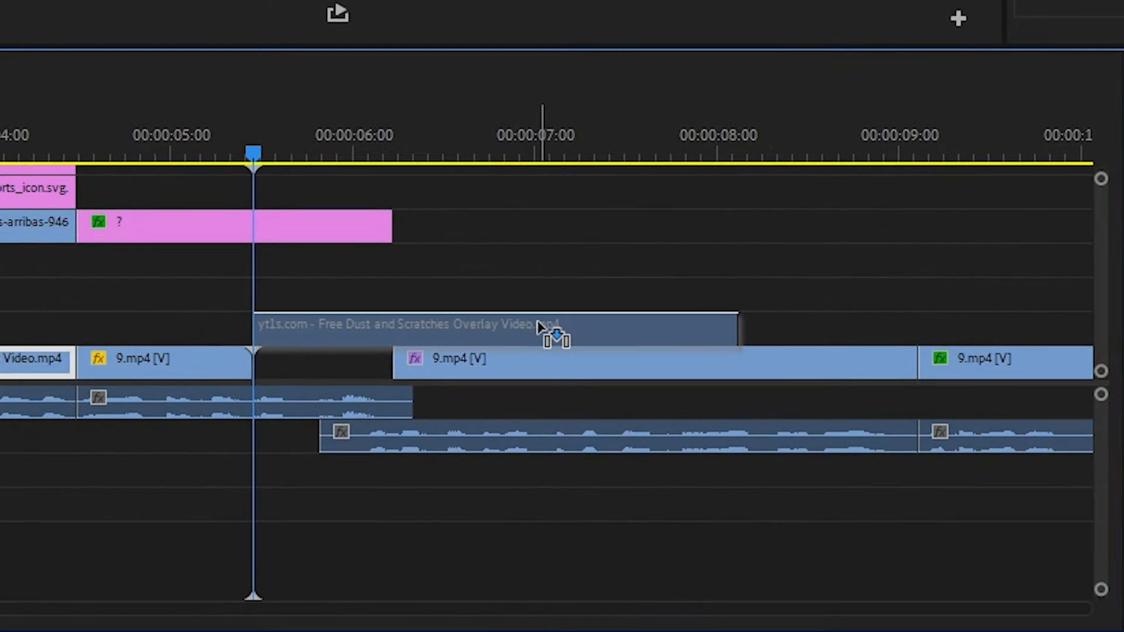
pyautogui.press('c')
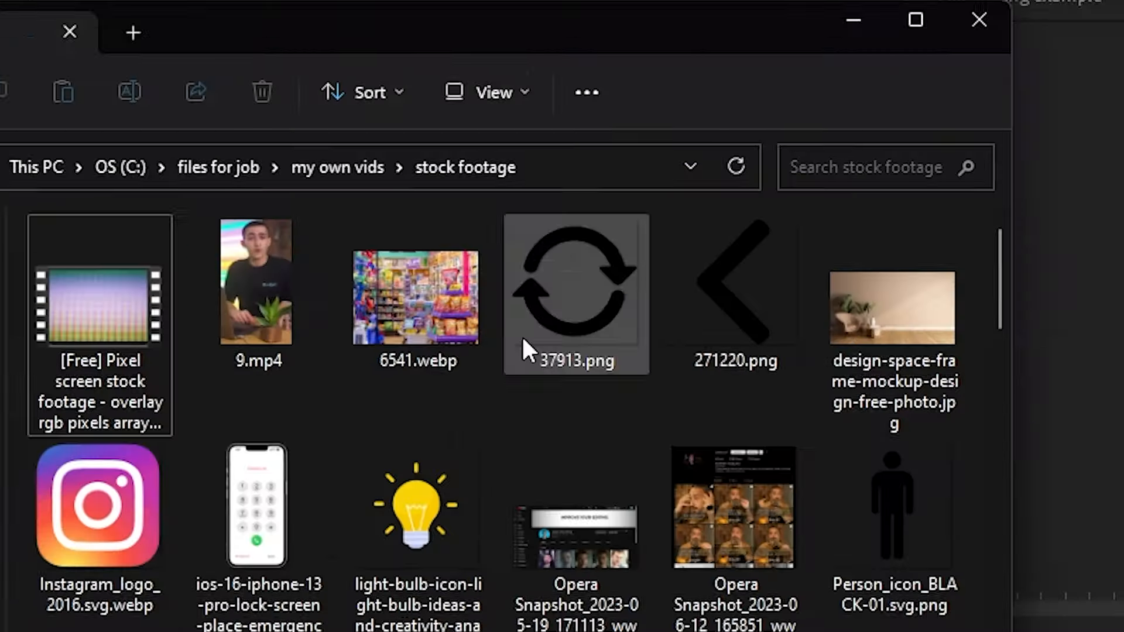
pyautogui.moveTo(521, 346); pyautogui.dragTo(527, 305)
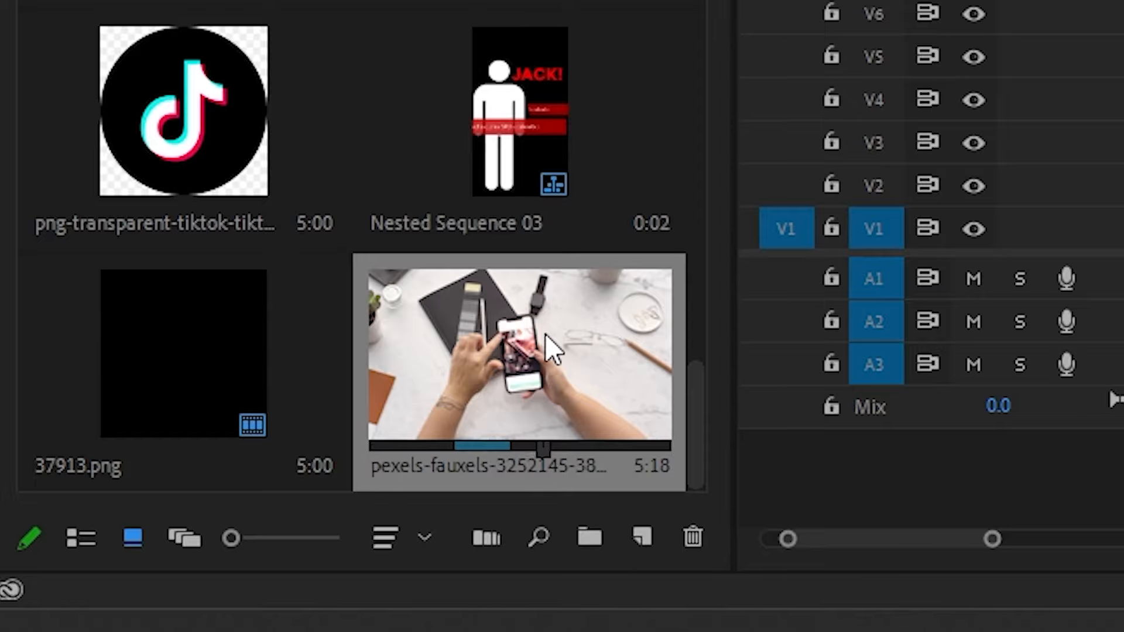
# Add the pexels-fauxels-3252145 footage directly after the 37913.png icon, followed by another Pexels stock clip from the stock footage folder
pyautogui.moveTo(156, 518); pyautogui.dragTo(482, 445)
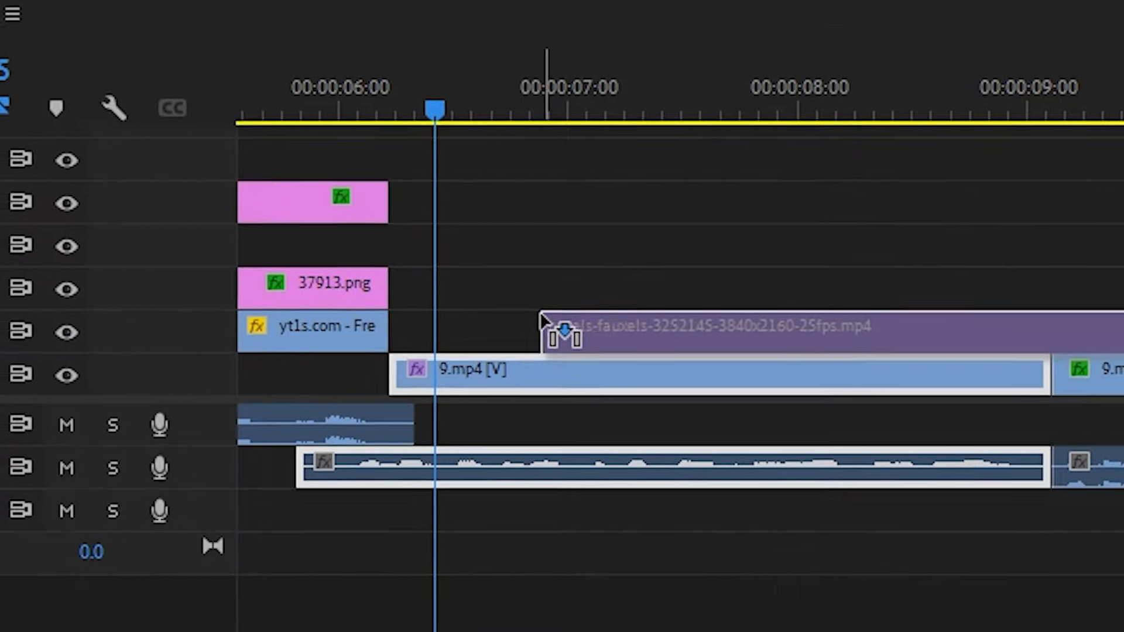
pyautogui.moveTo(540, 311); pyautogui.dragTo(402, 319)
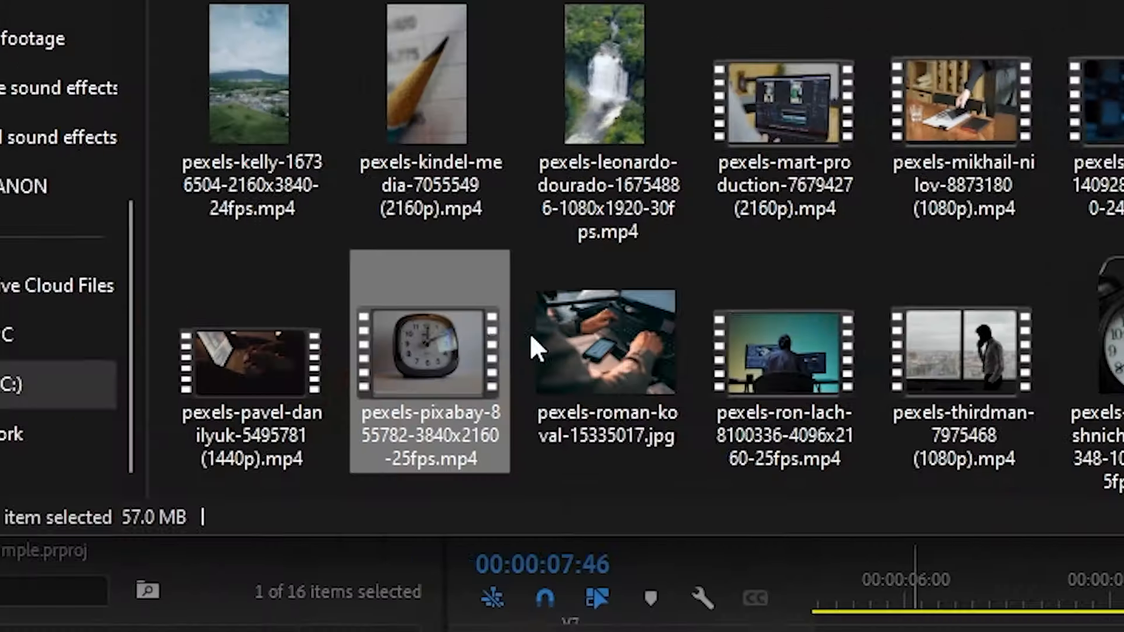
pyautogui.moveTo(531, 340); pyautogui.dragTo(560, 324)
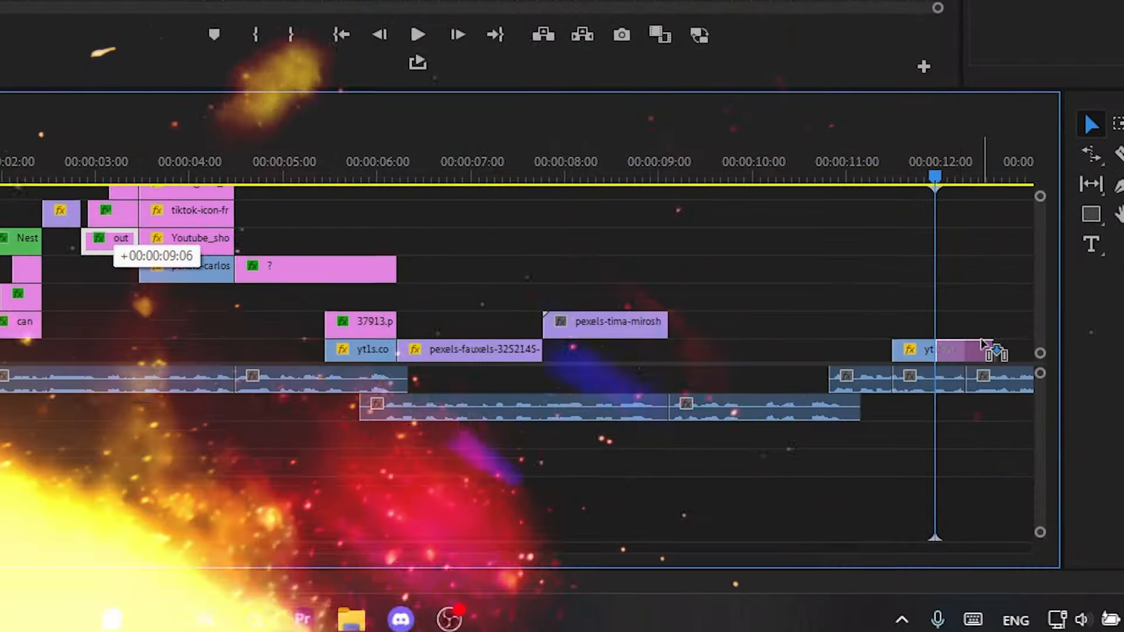
# Copy the dust and scratches overlay and the "out" text clip into the gap around 00:00:12:00
pyautogui.moveTo(984, 345); pyautogui.dragTo(967, 351)
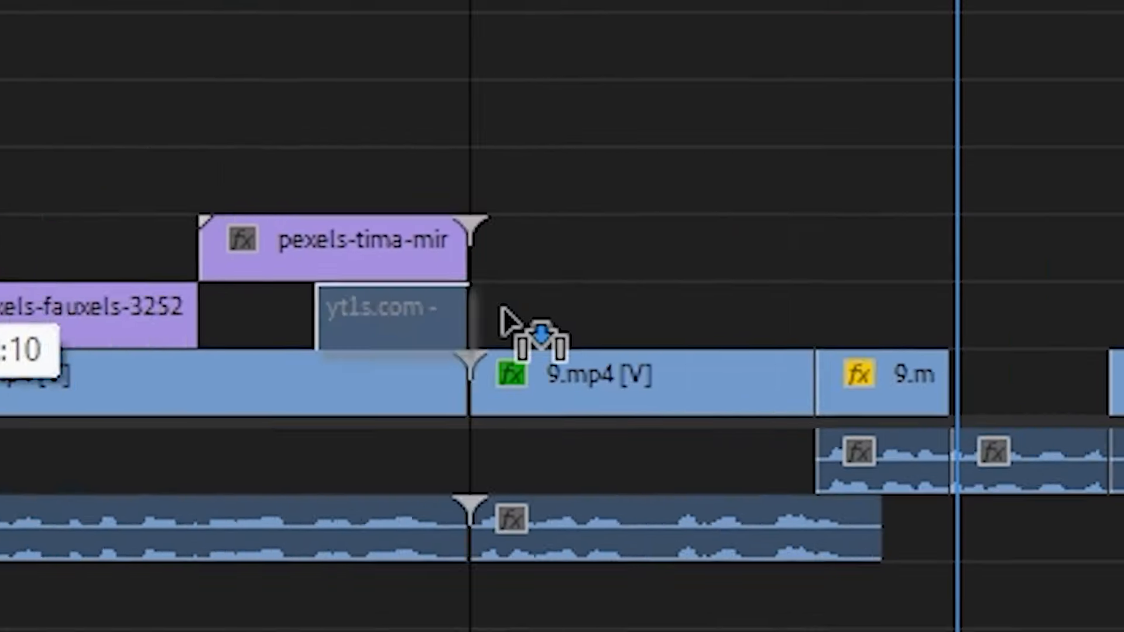
pyautogui.moveTo(534, 333); pyautogui.dragTo(577, 369)
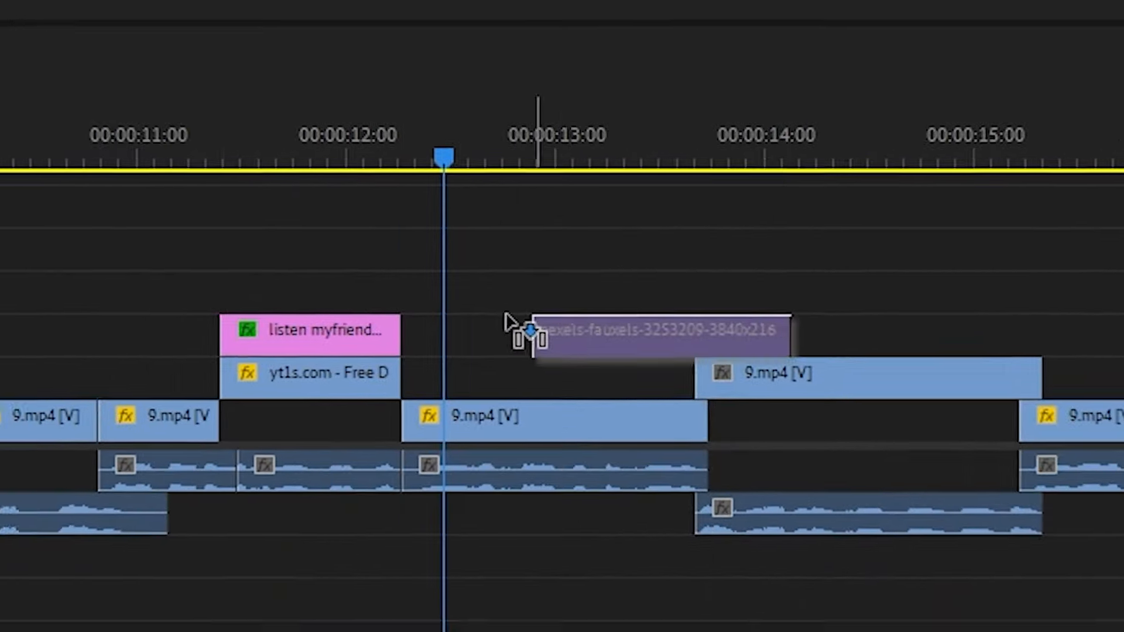
pyautogui.moveTo(514, 326); pyautogui.dragTo(543, 311)
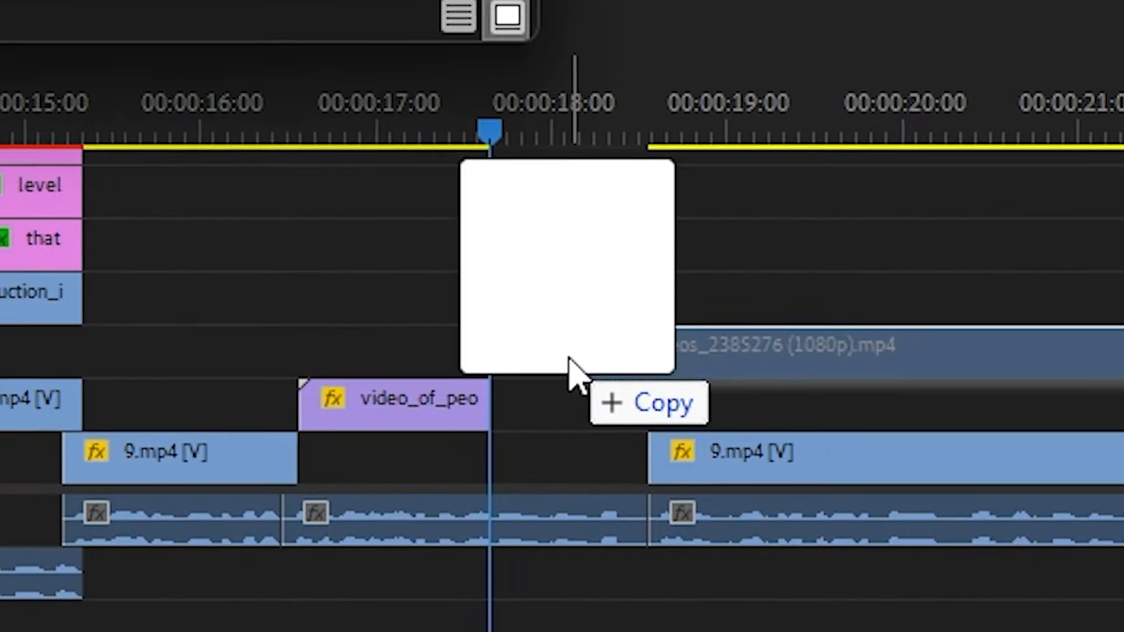
pyautogui.moveTo(569, 359); pyautogui.dragTo(620, 366)
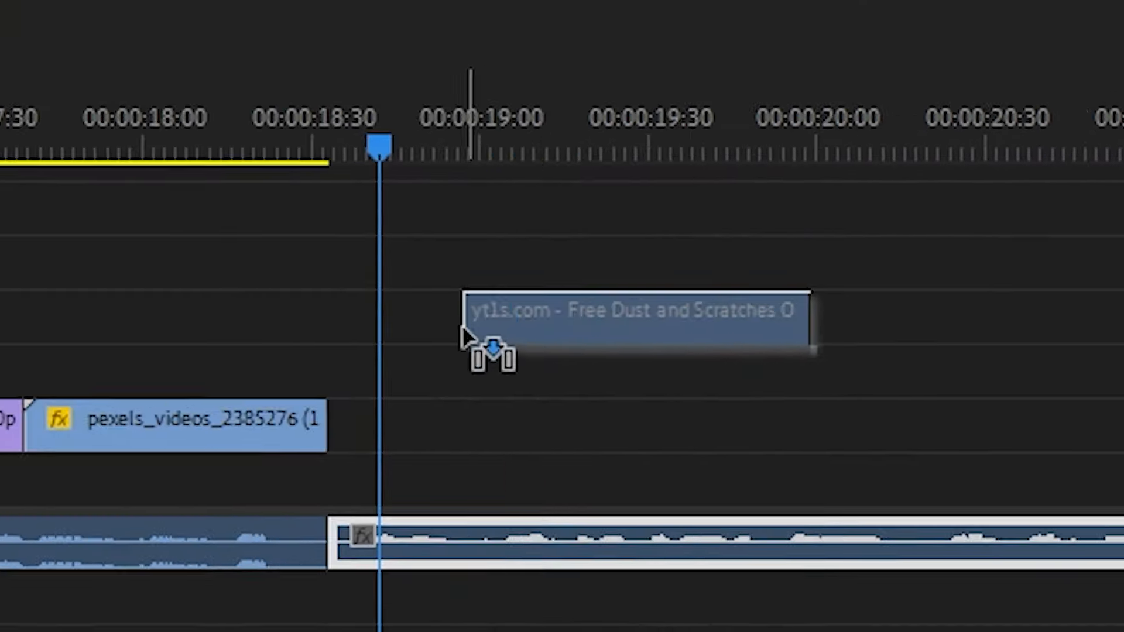
# Add the dust and scratches overlay directly after the pexels_videos_2385276 clip and place город-стройка.gif above it, near 00:00:19:30
pyautogui.moveTo(469, 339); pyautogui.dragTo(534, 340)
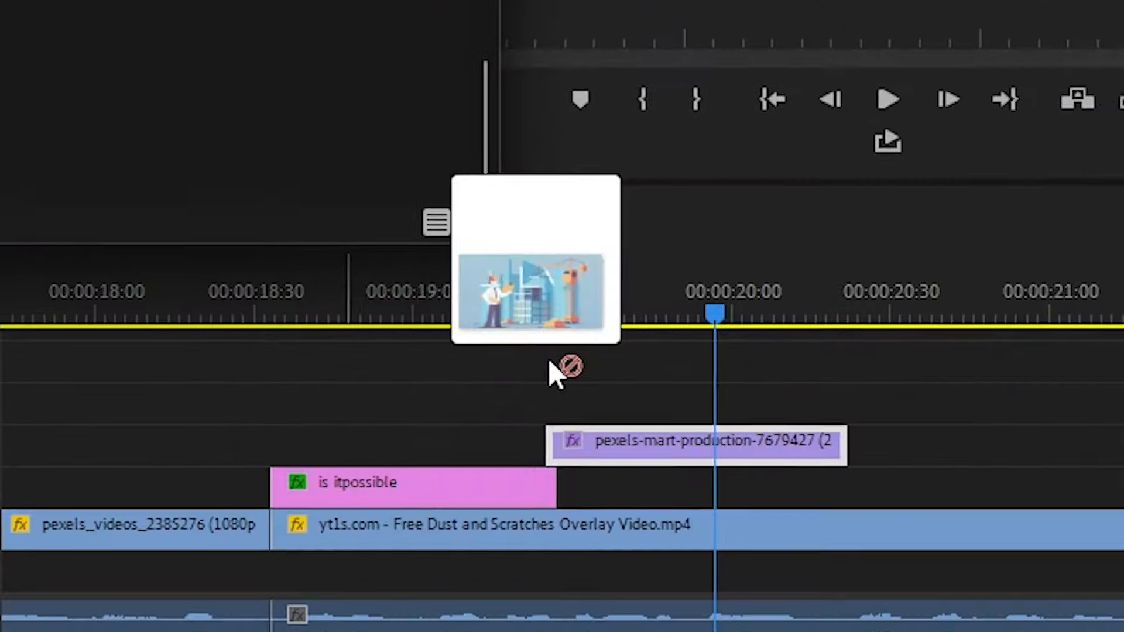
pyautogui.moveTo(549, 360); pyautogui.dragTo(619, 356)
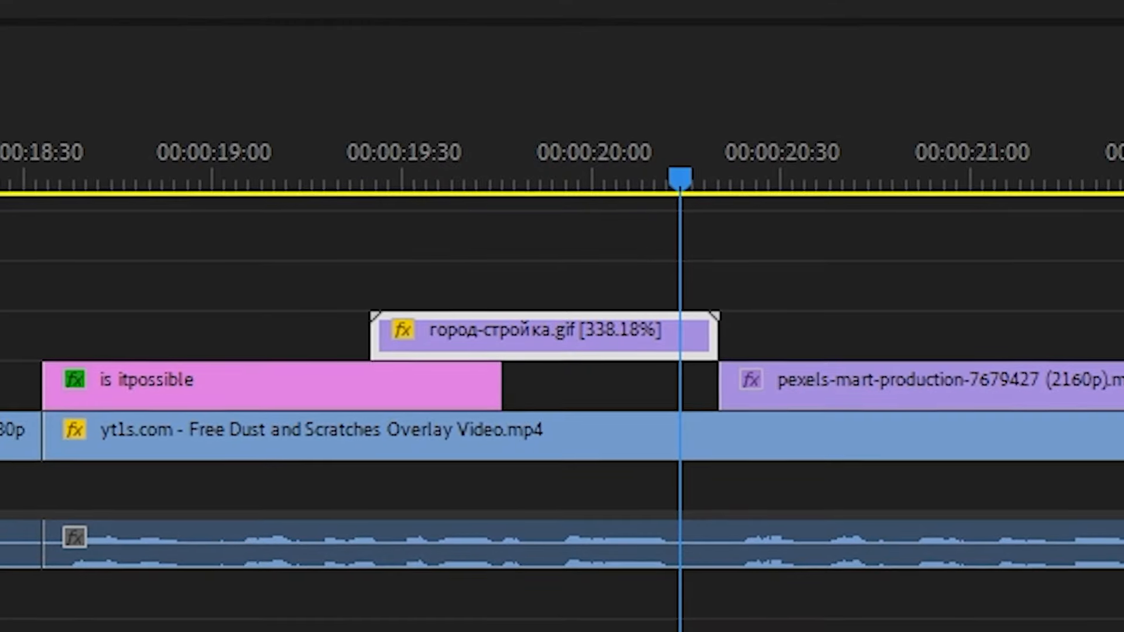
# Add a percent sign to the green "1000" text so that it reads "1000%"
pyautogui.click(281, 169)
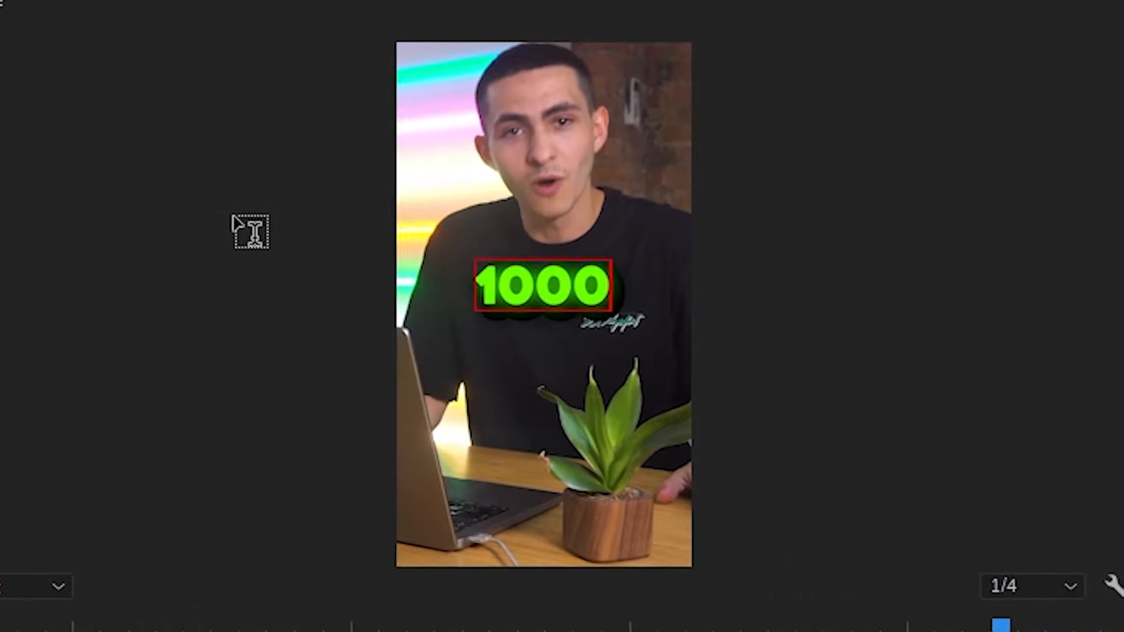
pyautogui.write('%')
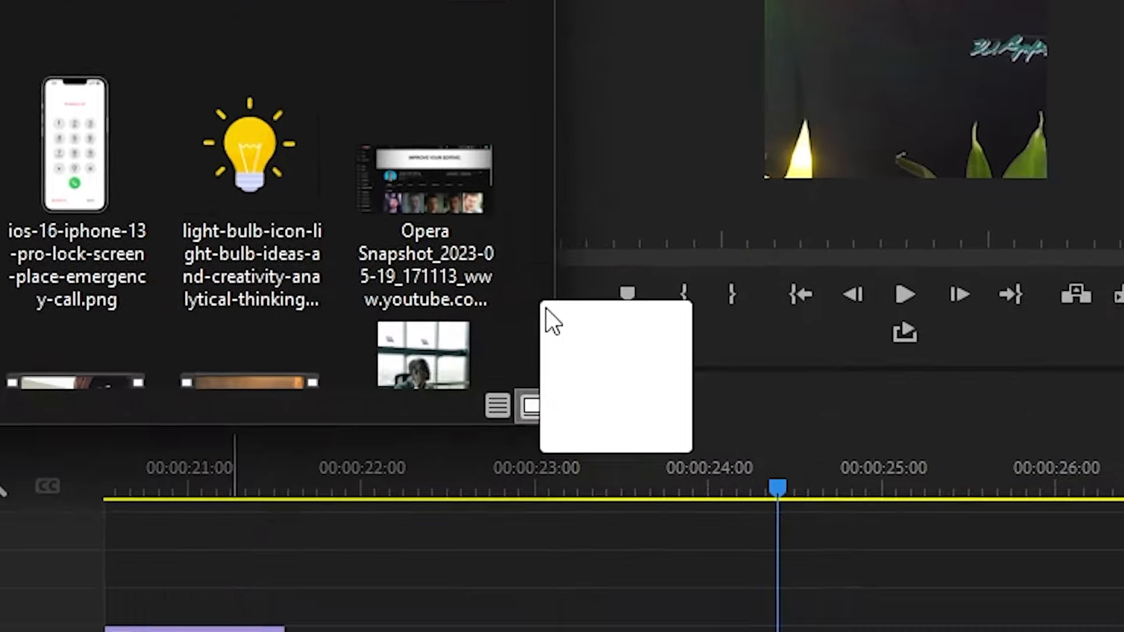
# Add the 4404094.png icon above the "in demand" text clip and place video (1080p).mp4 near 00:00:26:00
pyautogui.moveTo(546, 308); pyautogui.dragTo(649, 315)
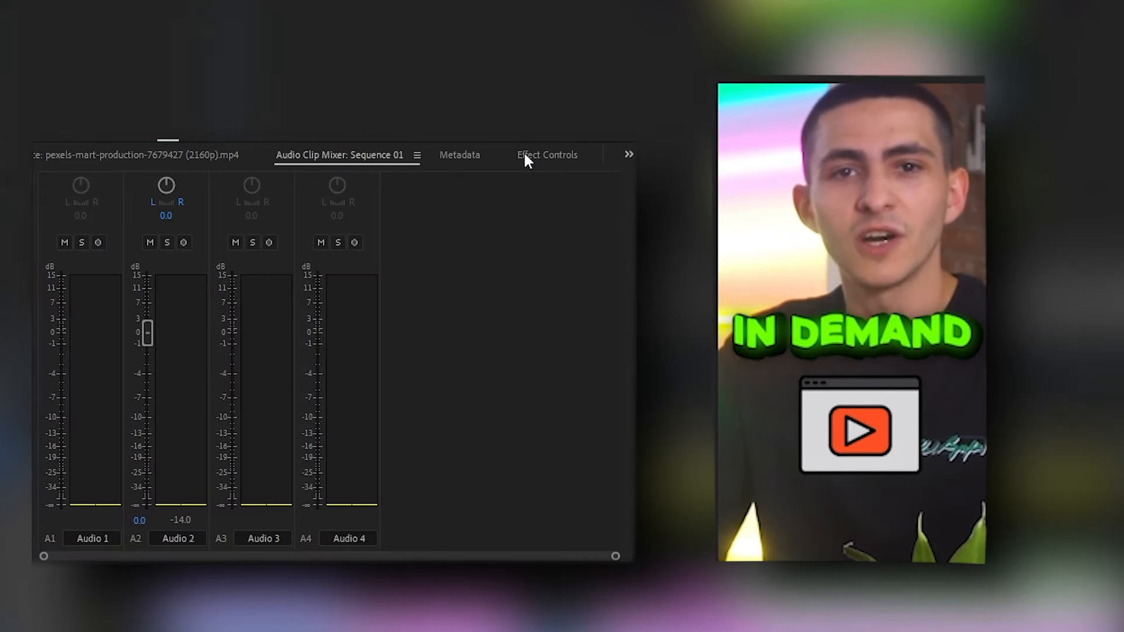
pyautogui.click(524, 155)
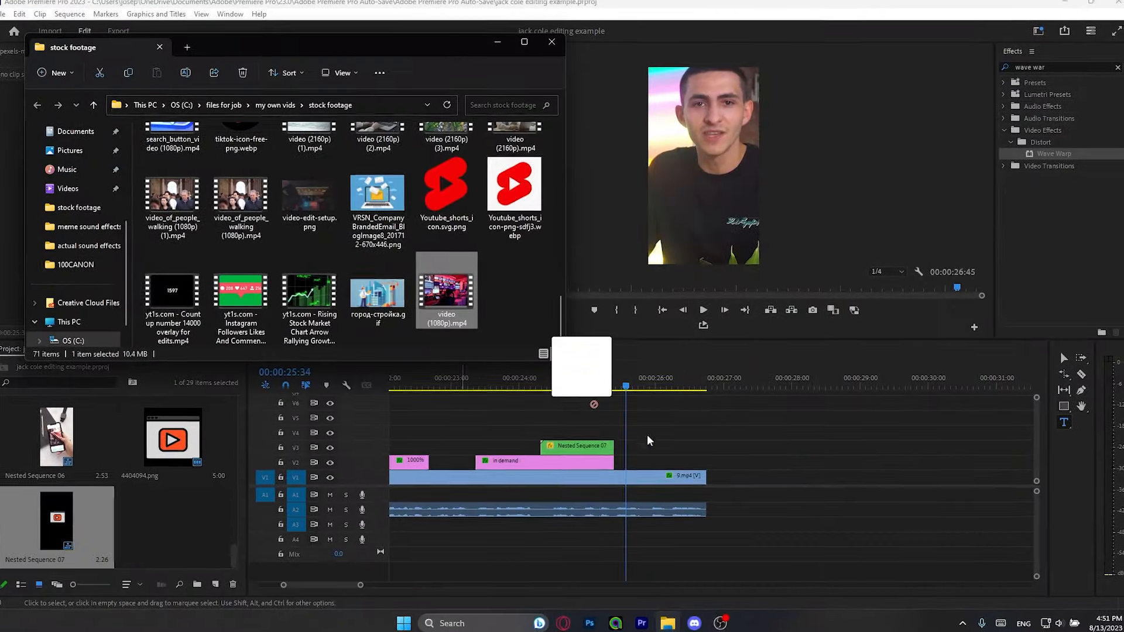
pyautogui.moveTo(582, 364); pyautogui.dragTo(665, 451)
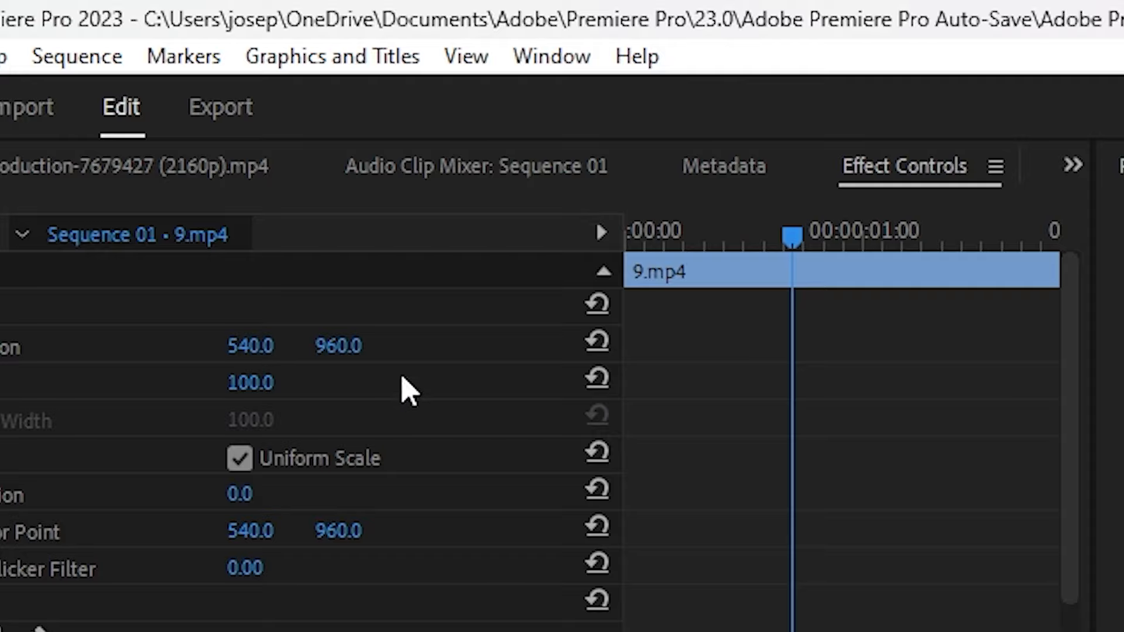
# Apply the SCH - Whoosh Fast - 2 sound from the Premiere Composer extension and shift the sound effect on audio track A2 earlier
pyautogui.click(552, 55)
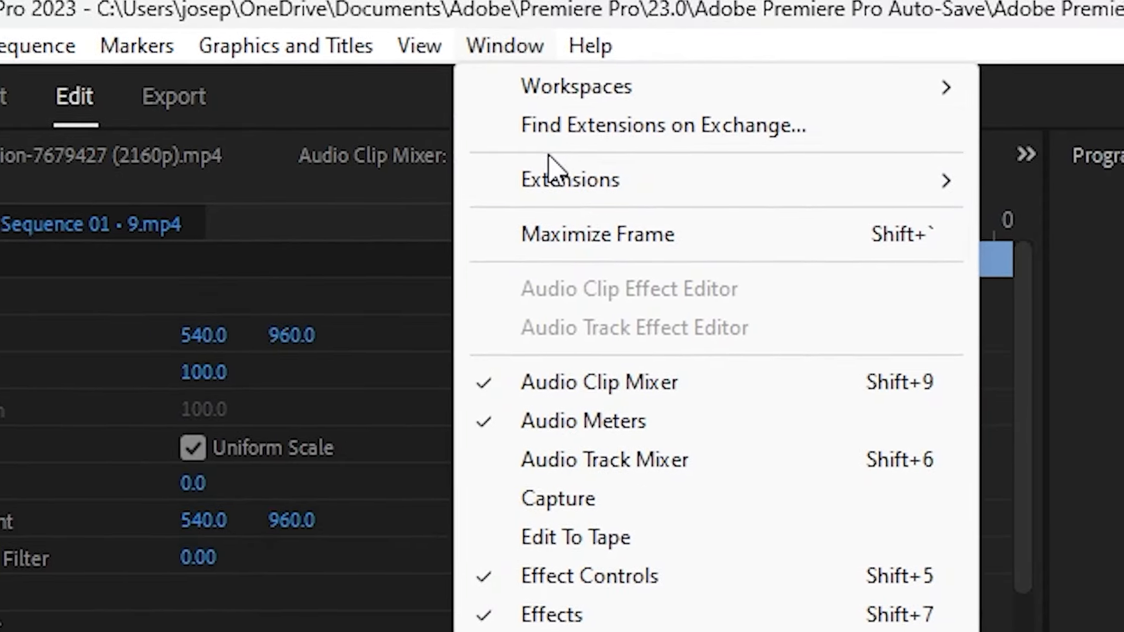
pyautogui.moveTo(554, 176)
pyautogui.click(588, 216)
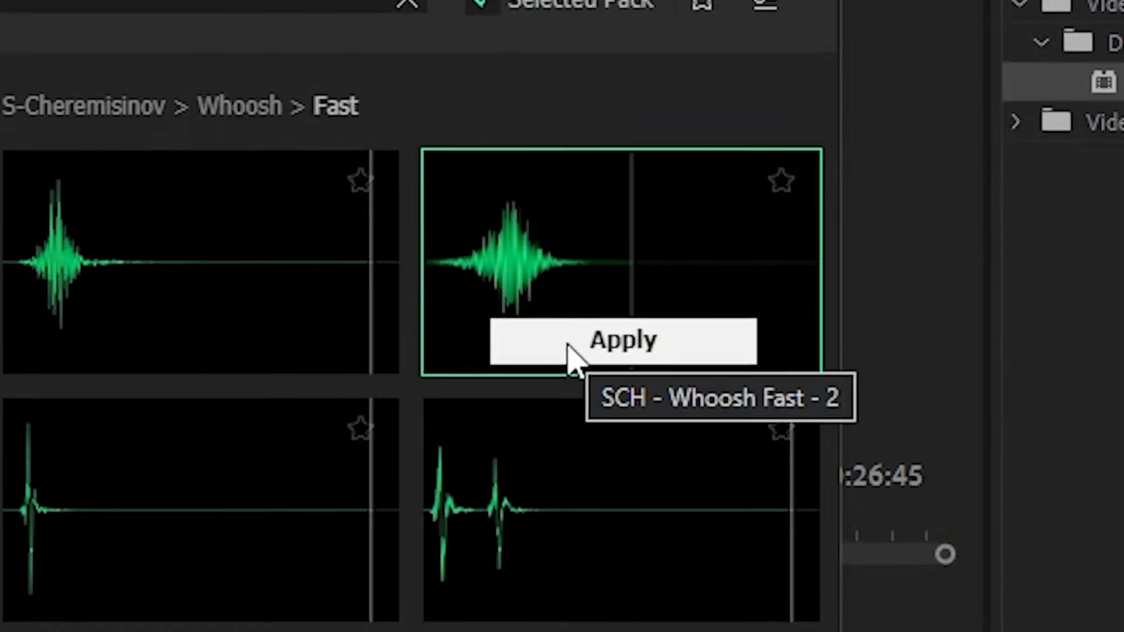
pyautogui.click(569, 354)
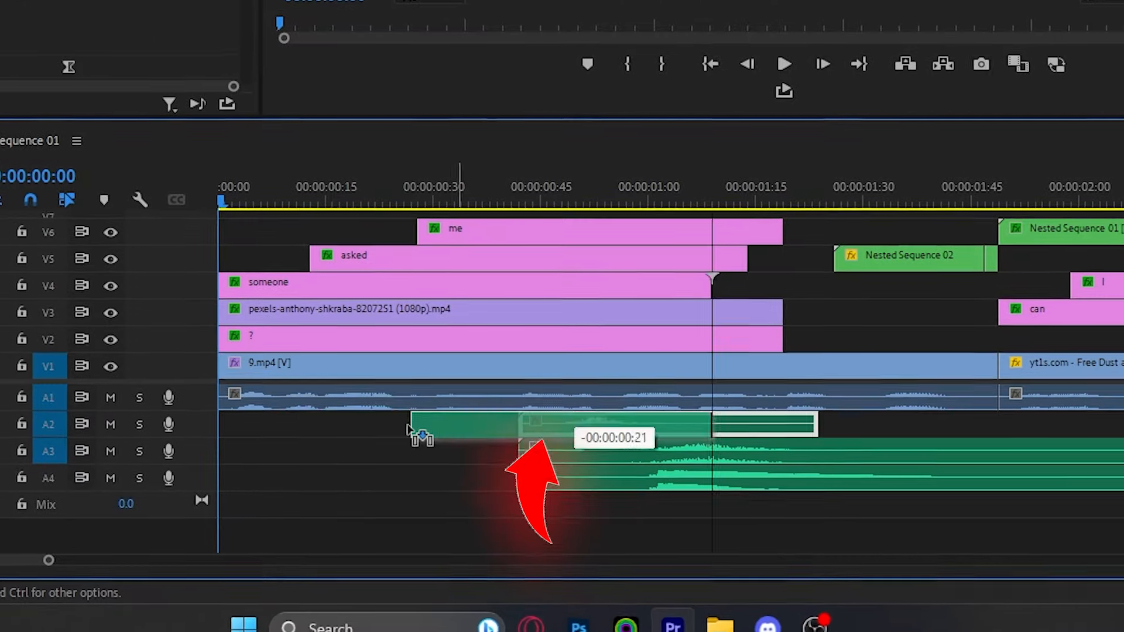
pyautogui.moveTo(422, 431); pyautogui.dragTo(260, 432)
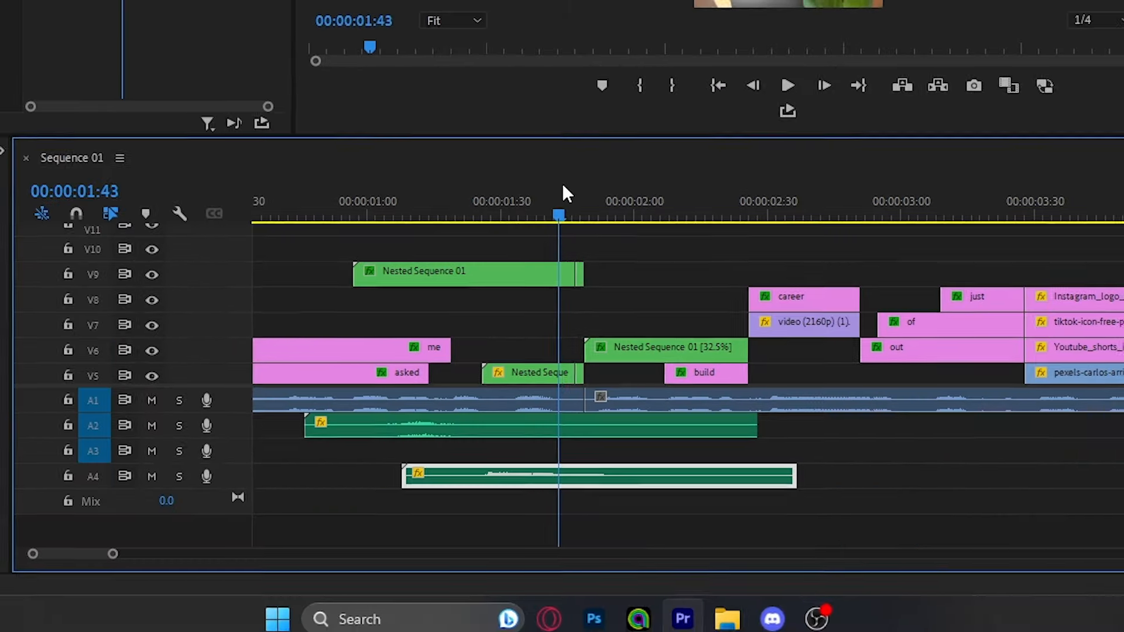
# Position the playhead at the cut where the upper Nested Sequence 01 clip ends and open the Premiere Composer extension
pyautogui.moveTo(563, 185); pyautogui.dragTo(584, 208)
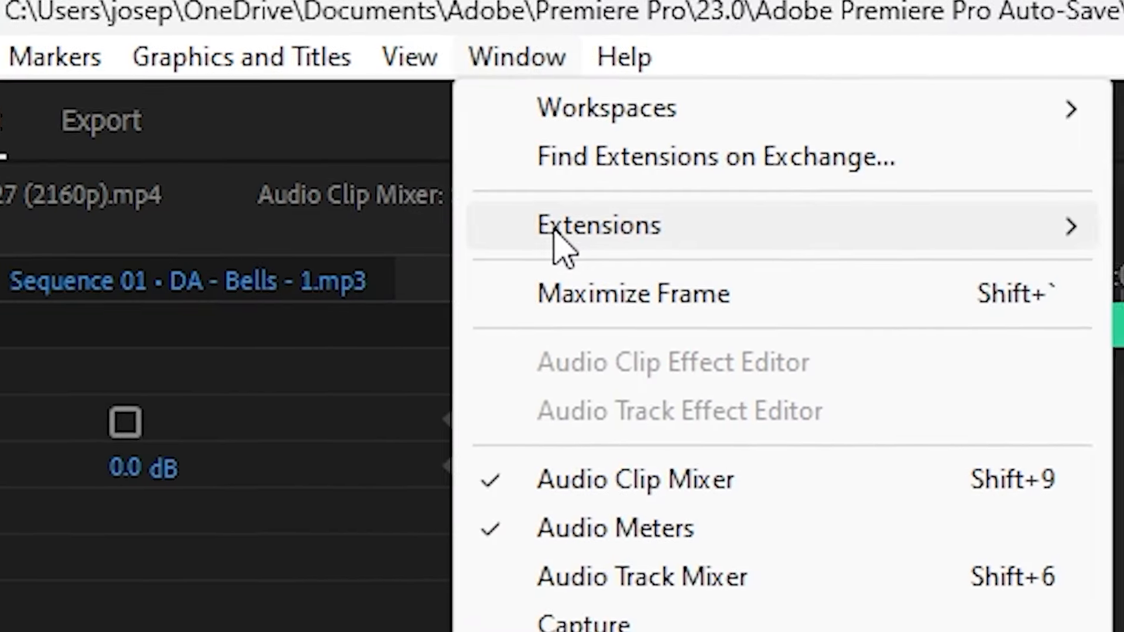
pyautogui.moveTo(556, 245)
pyautogui.click(586, 344)
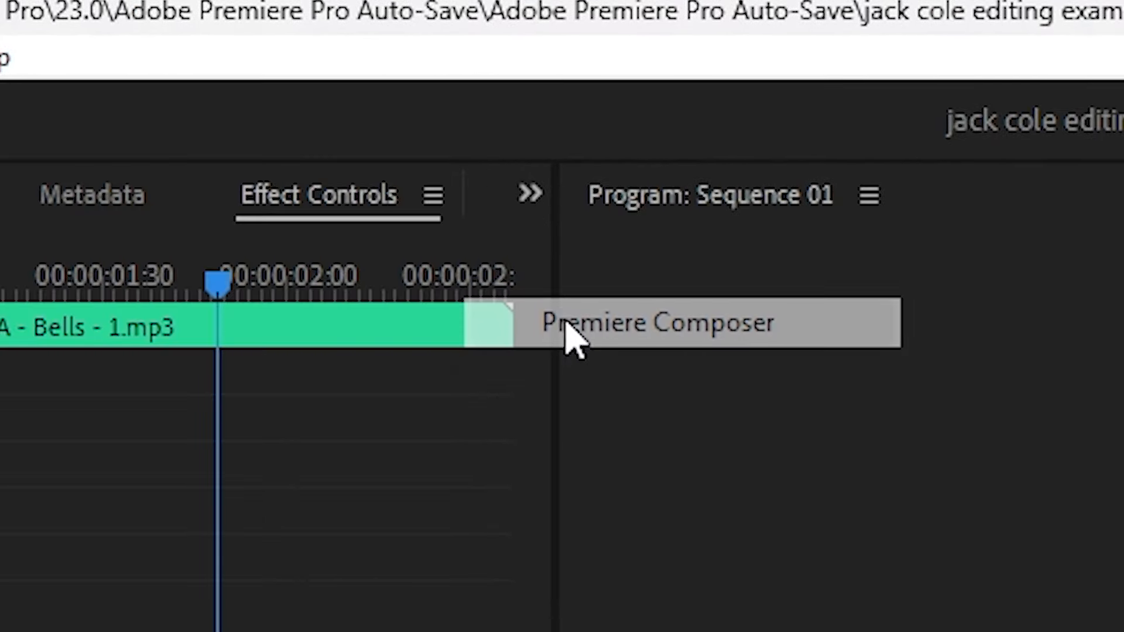